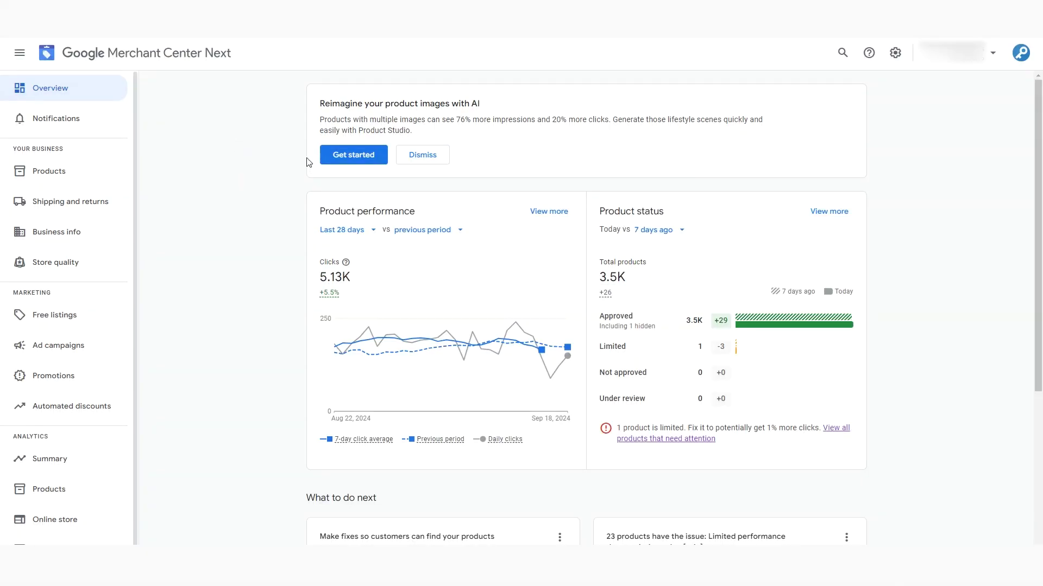
- Open the Products list and scroll through all 45 products, none of them showing on Google
click(84, 173)
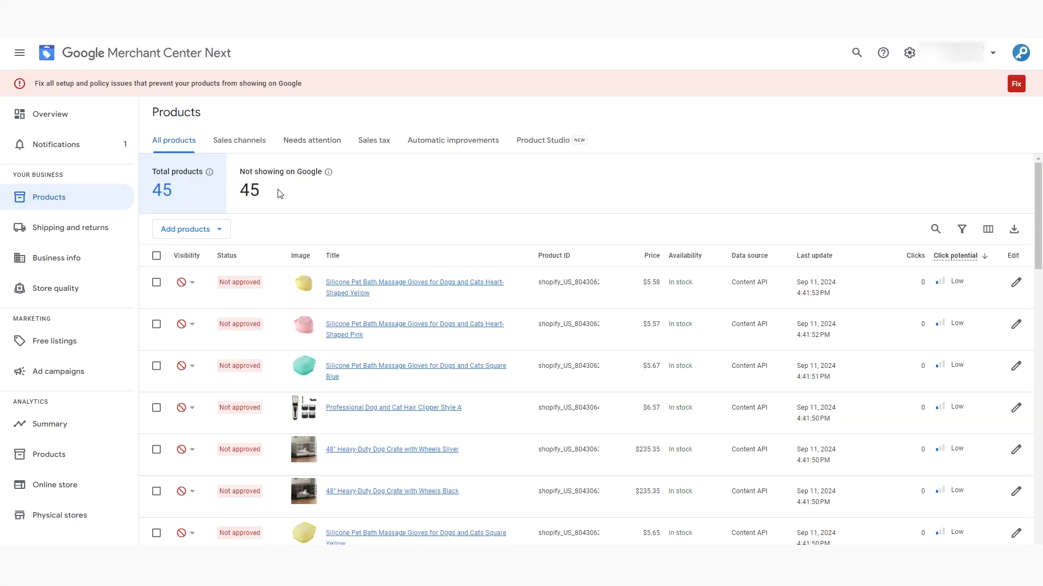
scroll(243, 310, down, 5)
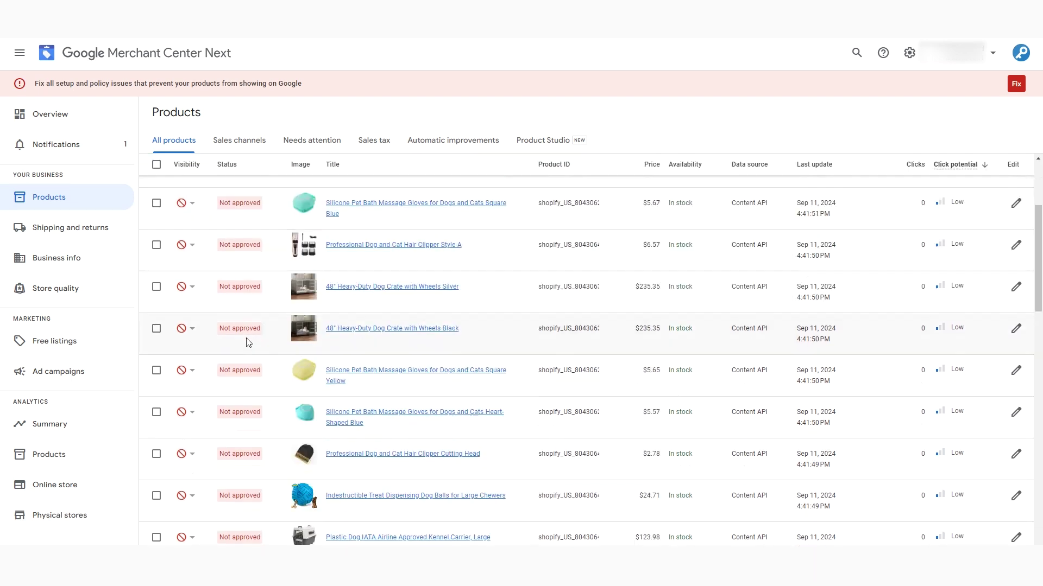
scroll(250, 358, down, 5)
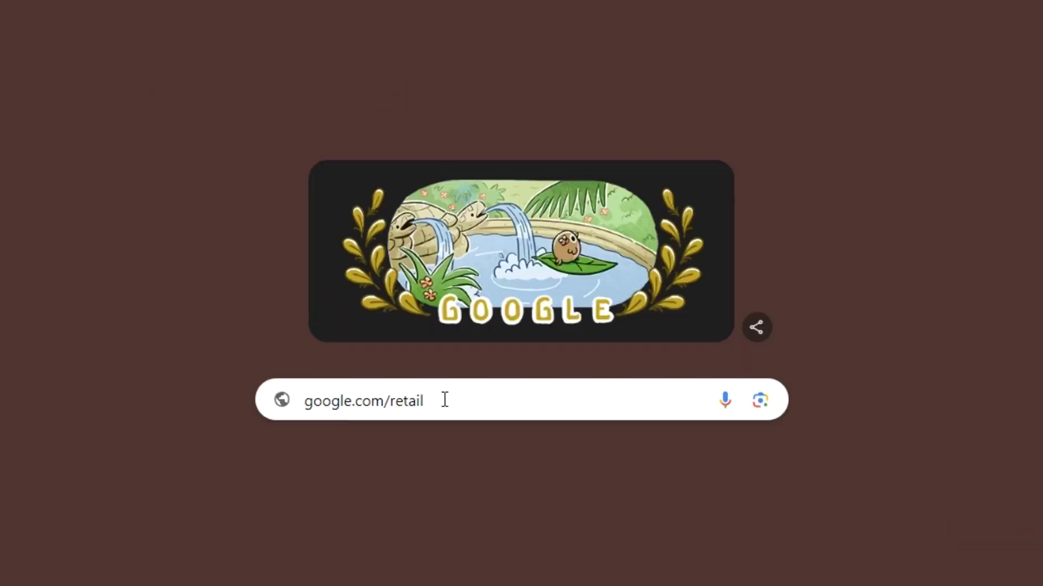
- Search the web for Google Merchant Center to reach the Google for Retail page
click(445, 400)
key(Return)
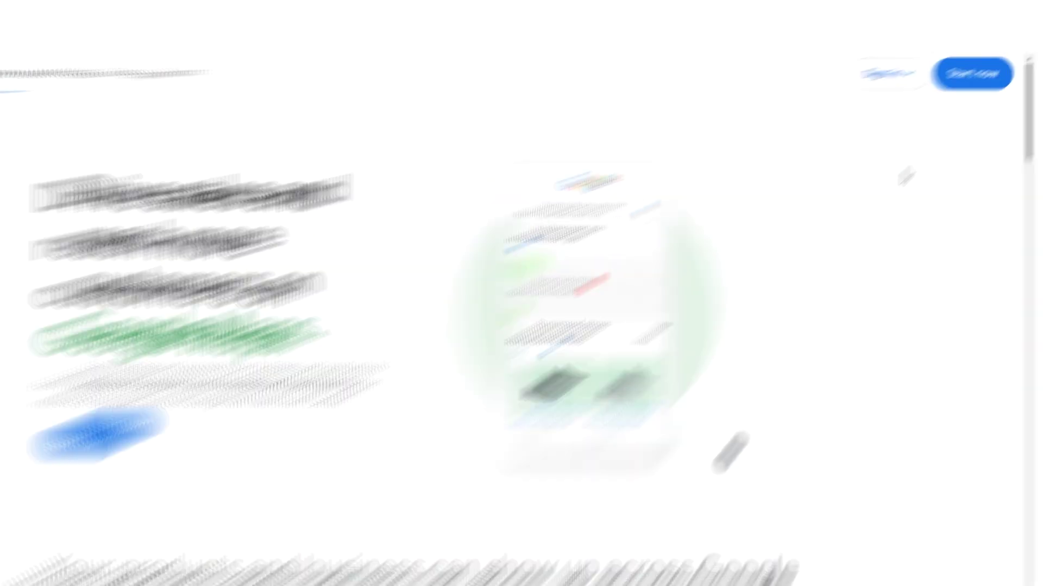
- Start sign-up, answering Yes to selling online at example.com and No to a physical store
click(962, 81)
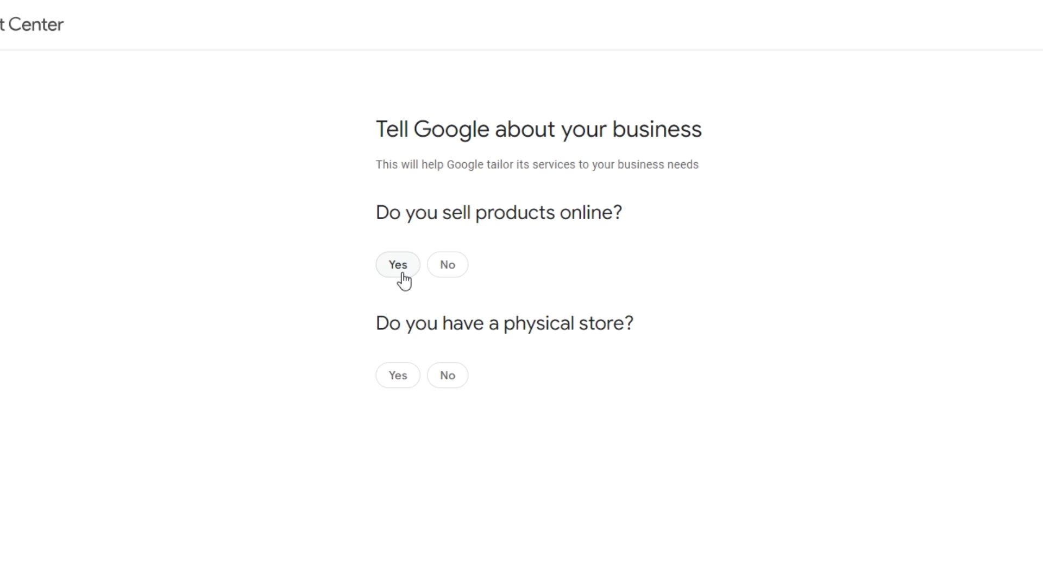
click(403, 280)
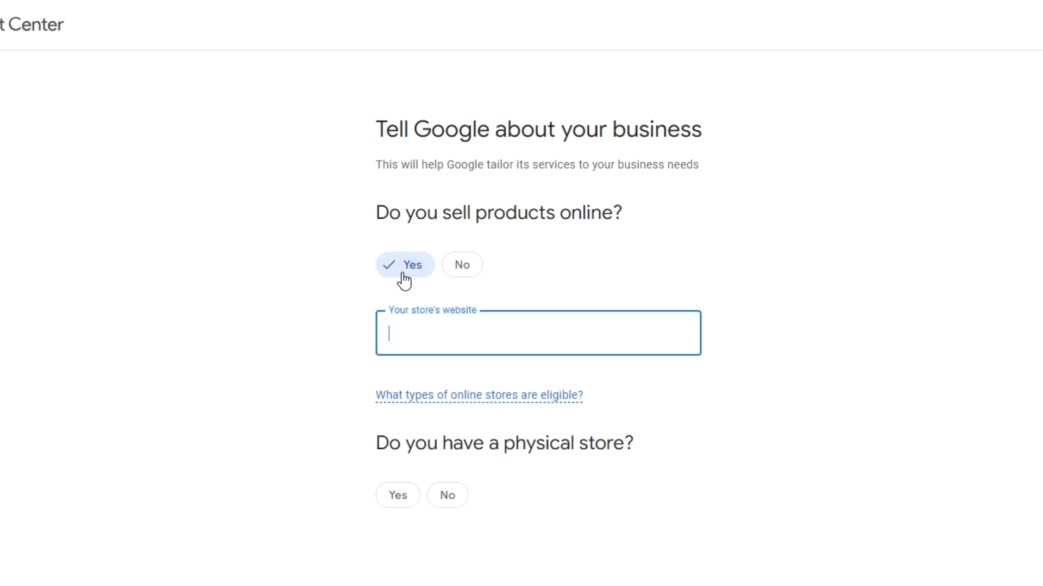
text(example.com)
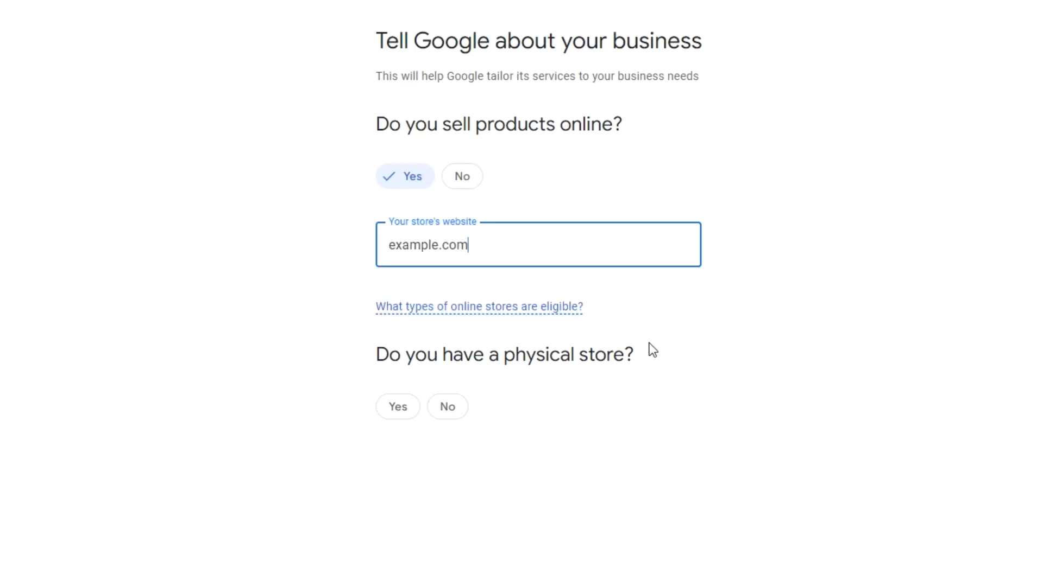
click(450, 497)
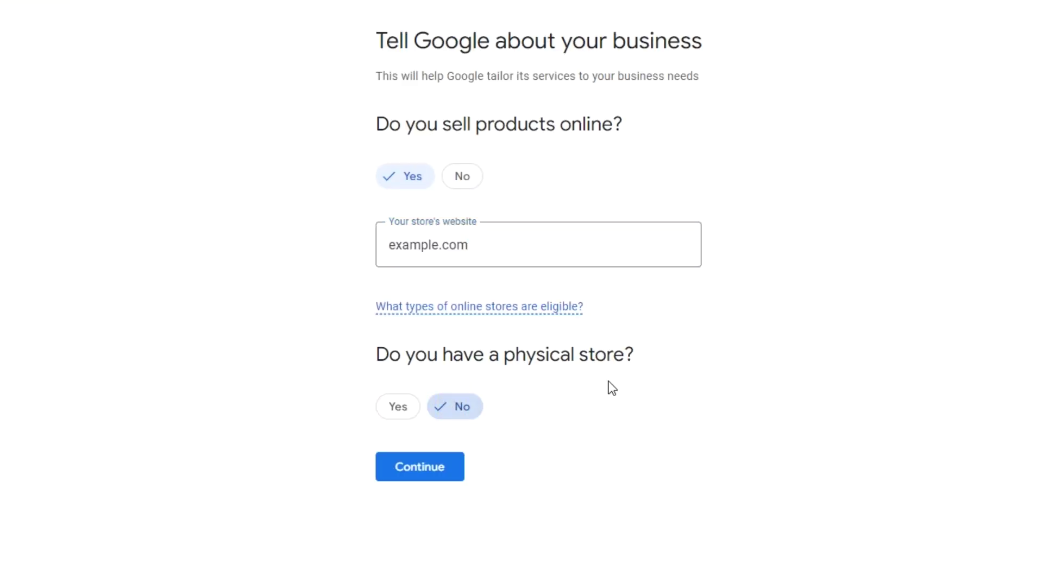
click(423, 470)
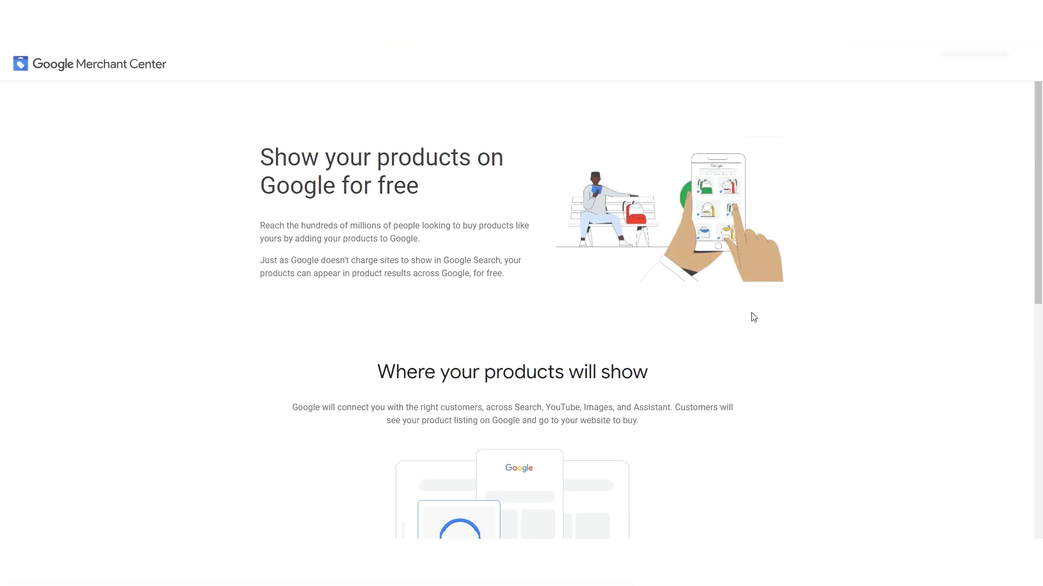
- Create the account with business name KeyCommerce registered in the United States
scroll(821, 356, down, 5)
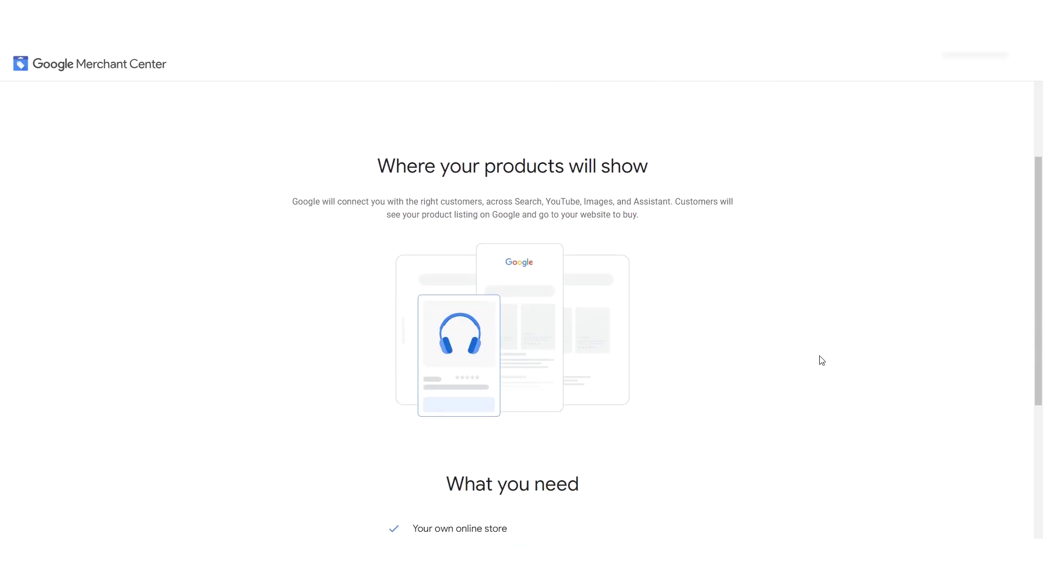
scroll(820, 361, down, 3)
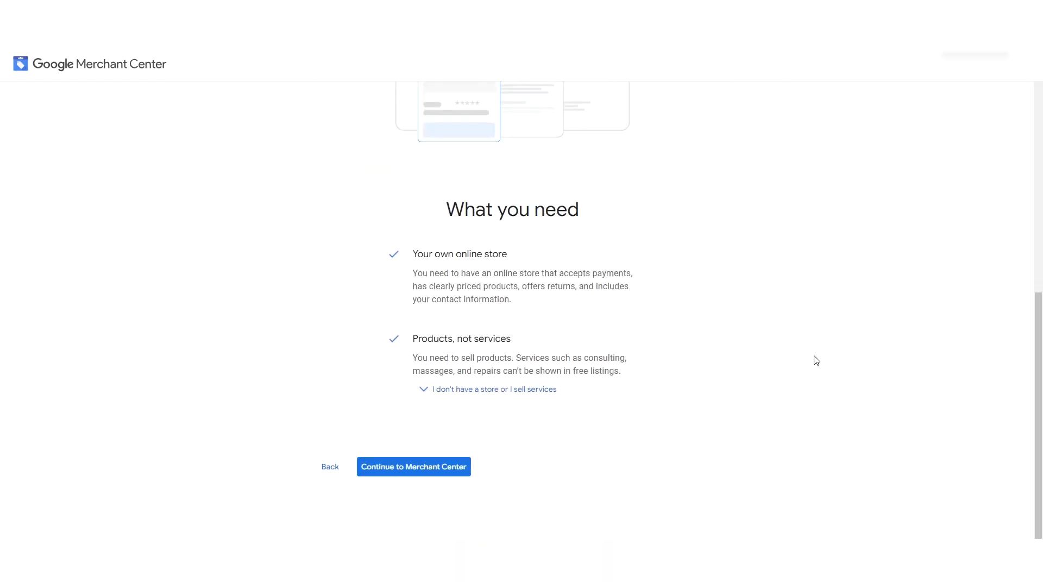
click(426, 469)
click(516, 212)
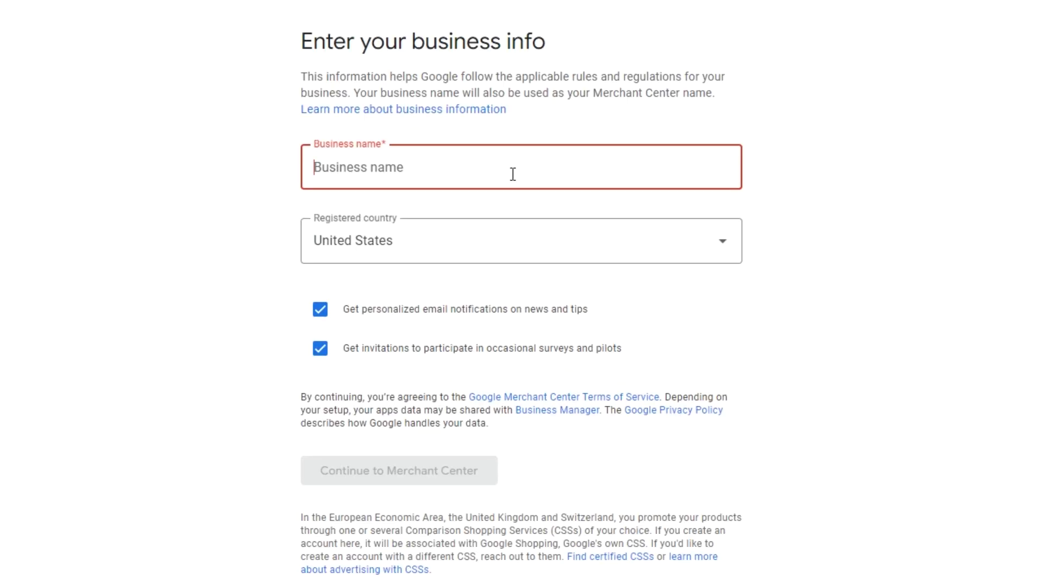
text(Ke)
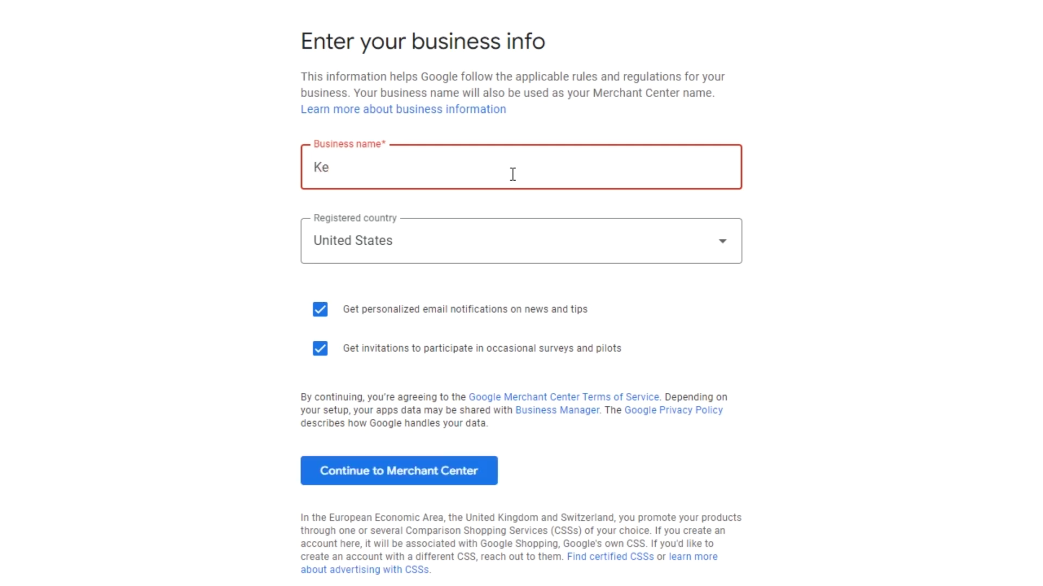
text(yCommerce)
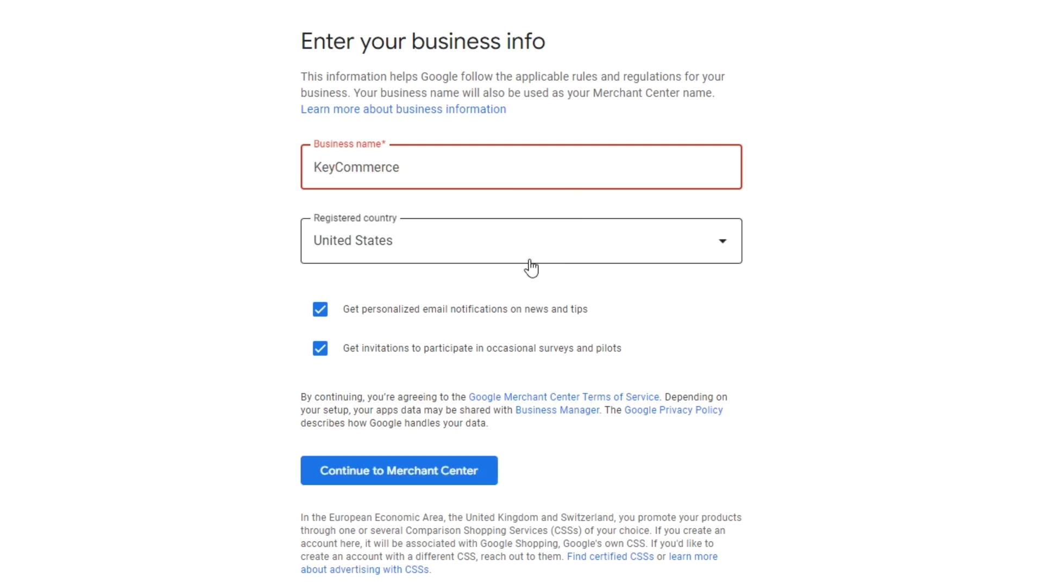
click(402, 470)
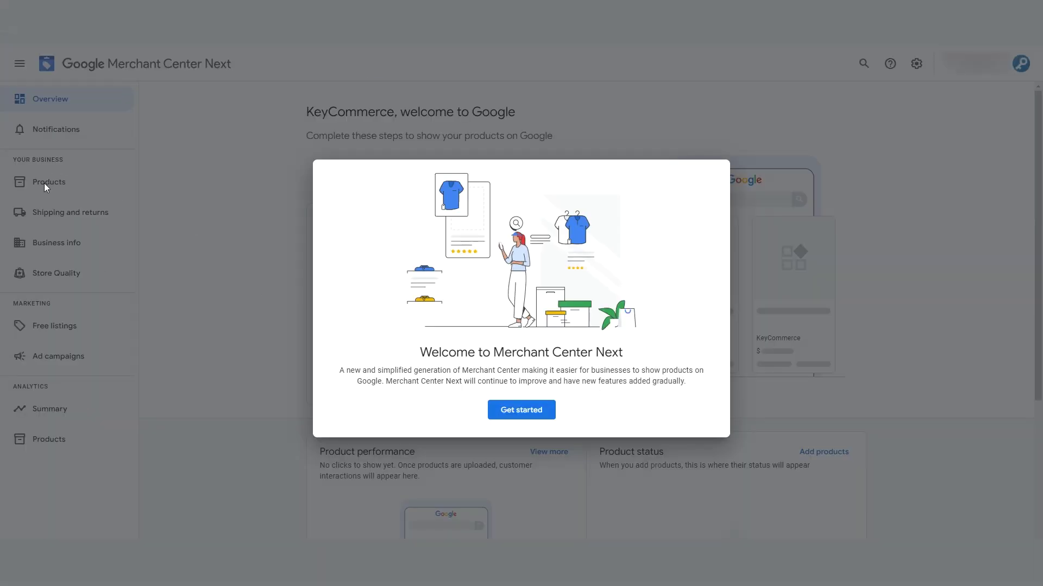
- Dismiss the welcome dialog and open the business address form
drag(687, 382, 624, 381)
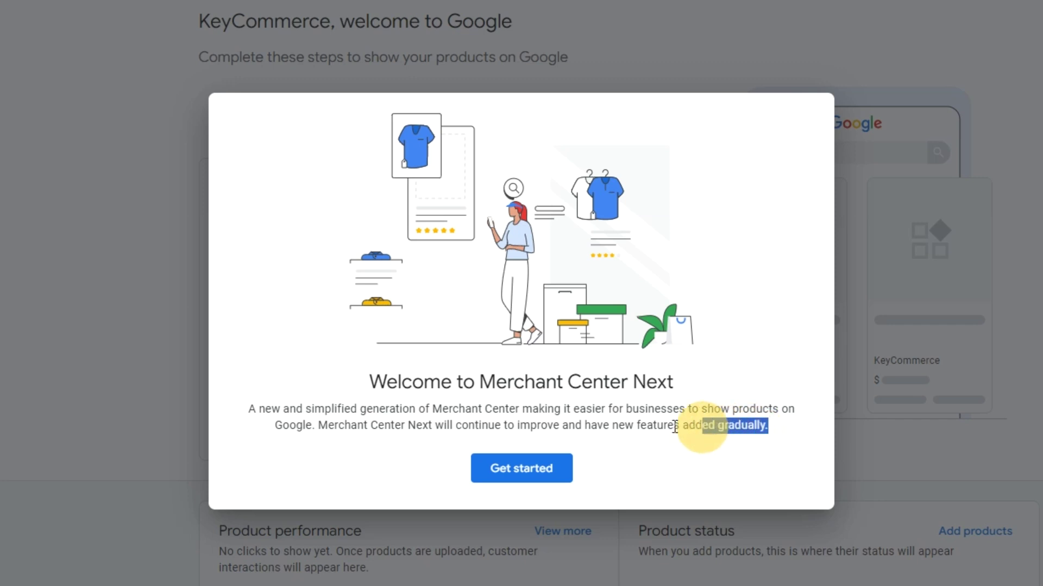
drag(675, 426, 433, 424)
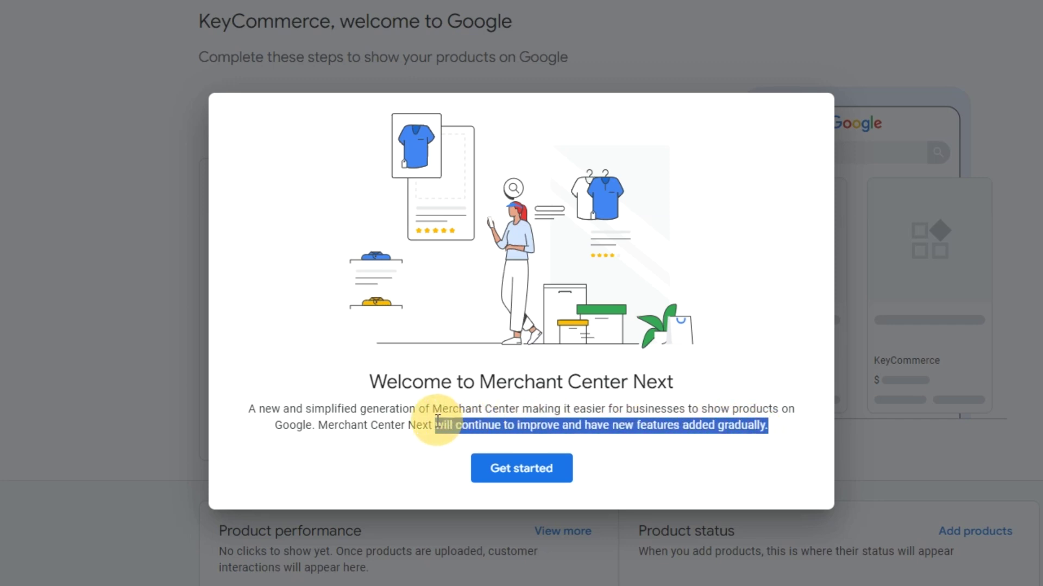
click(516, 470)
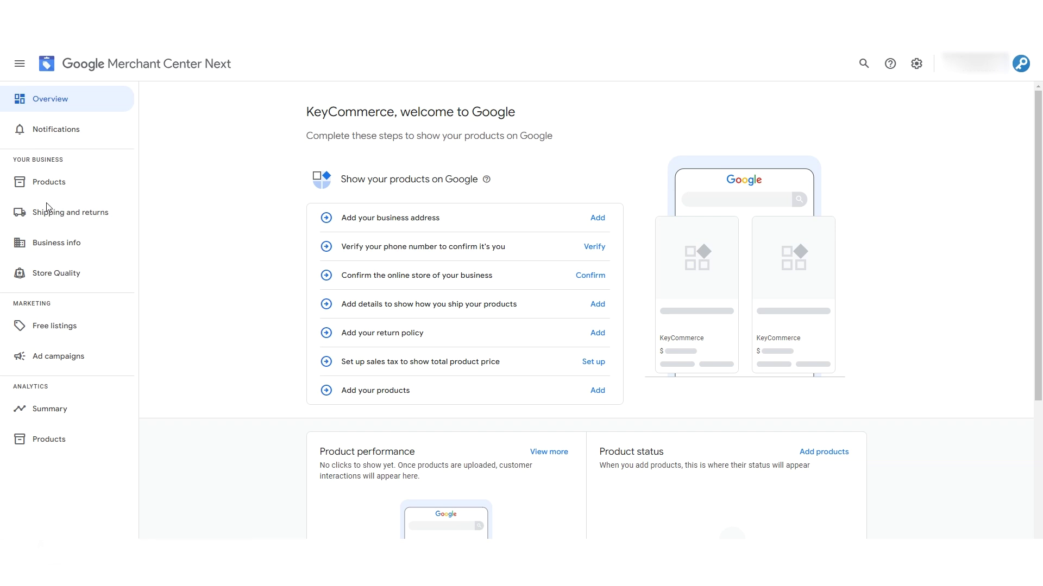
click(70, 291)
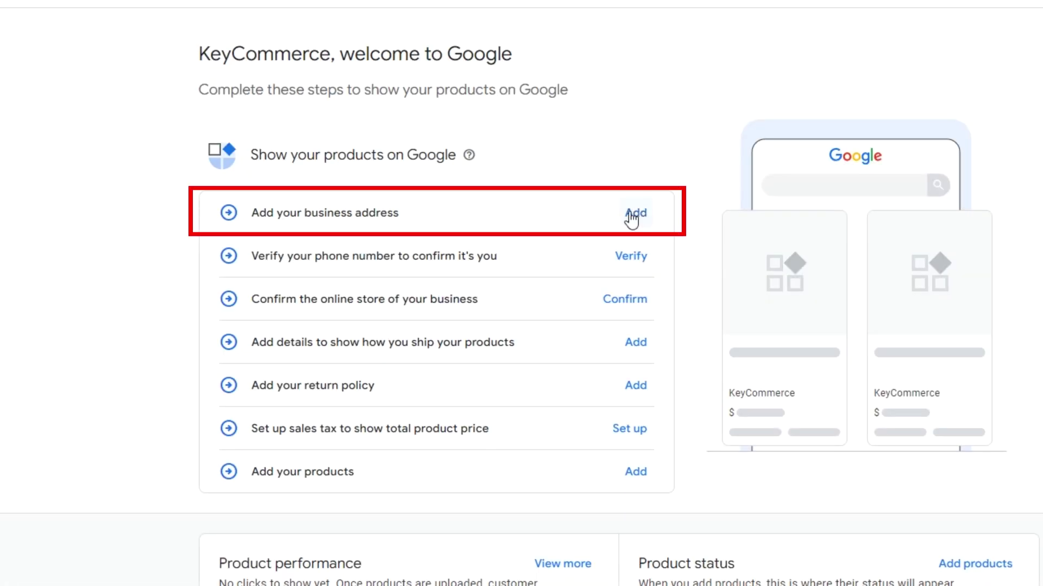
click(633, 214)
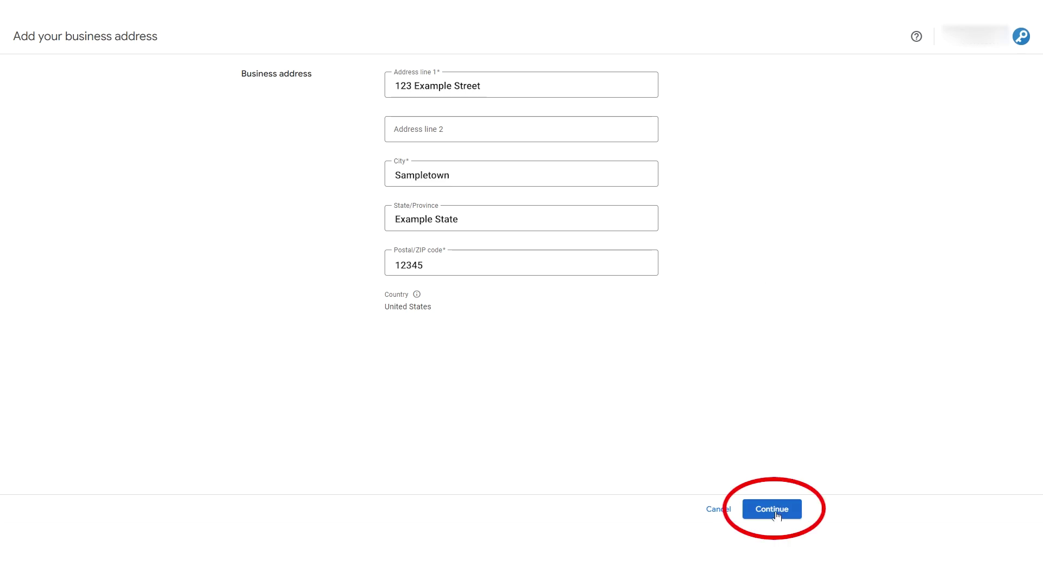
- Save the address and request a text-message code for the pasted business phone number
click(774, 513)
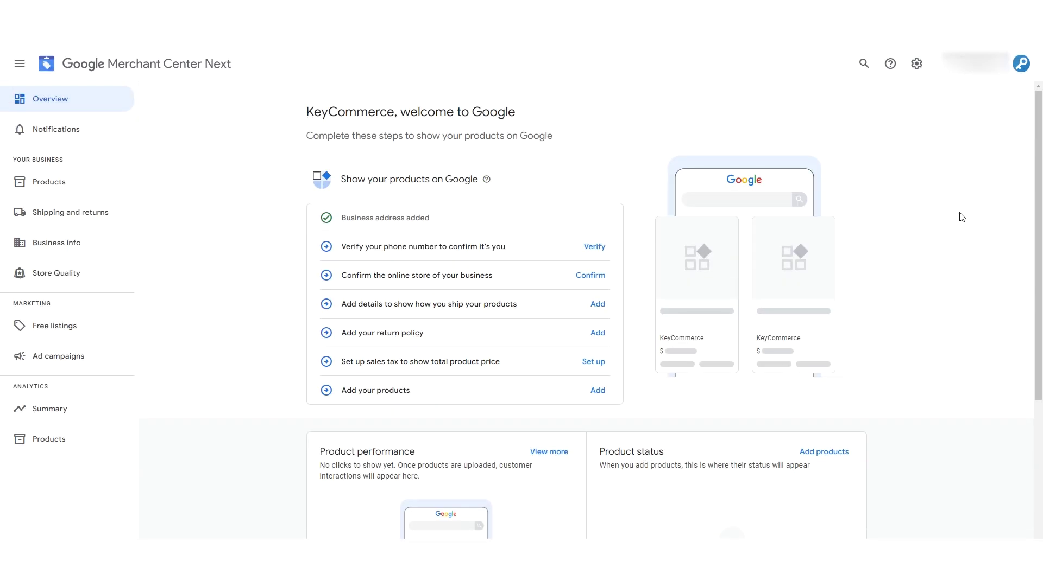
click(590, 248)
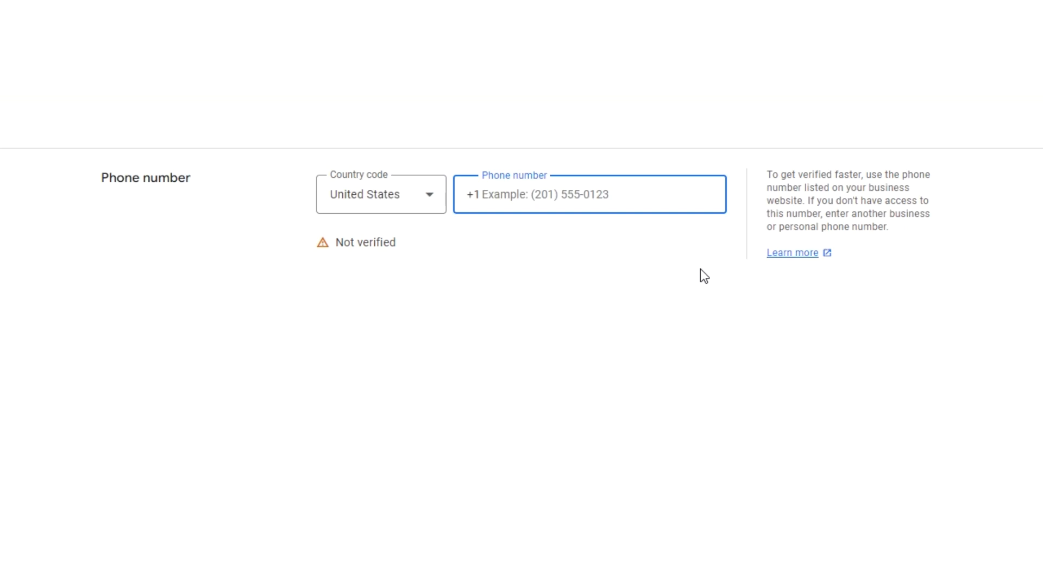
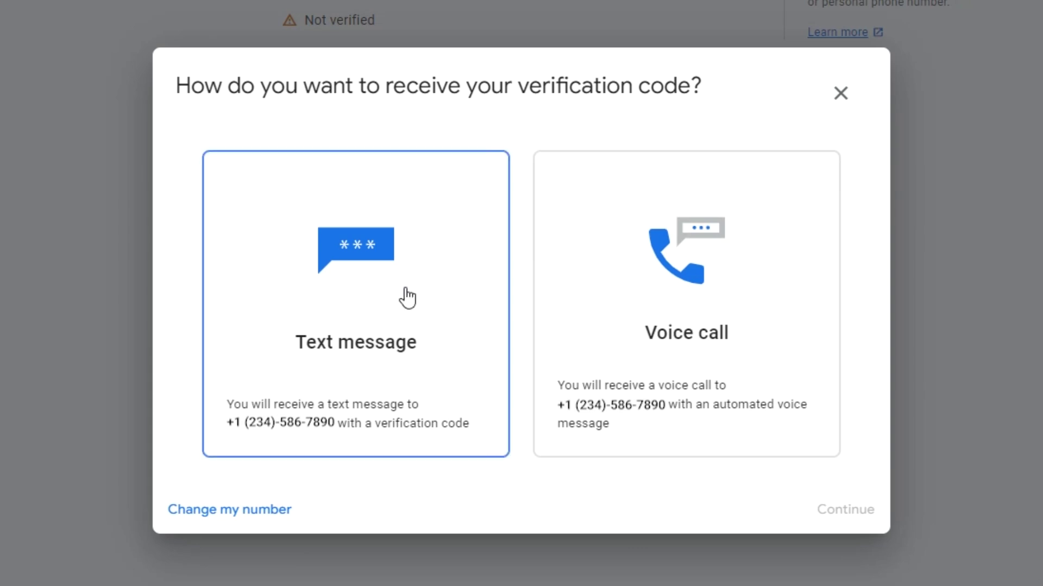
click(403, 299)
click(845, 509)
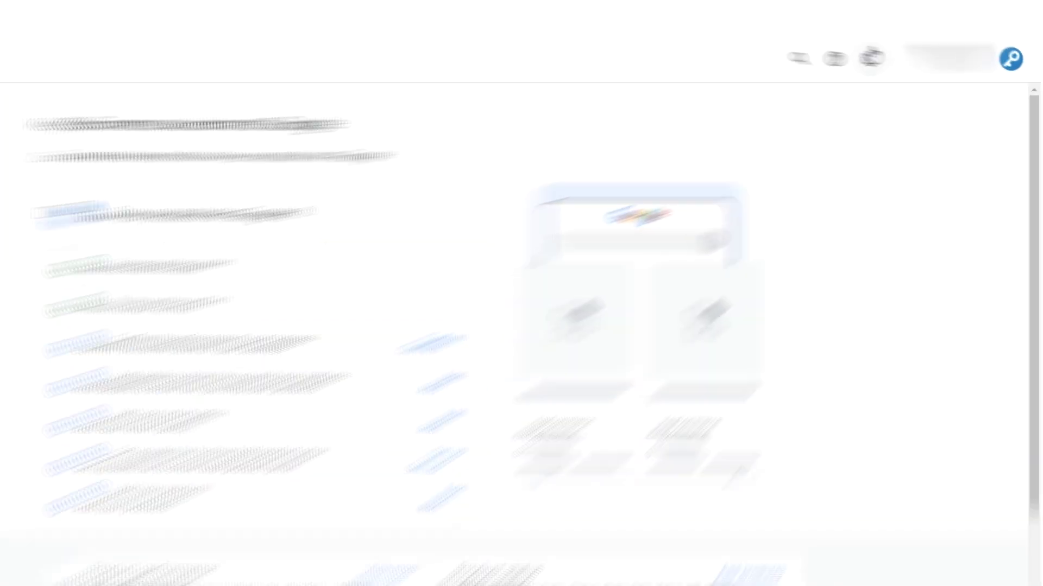
- Browse the Data sources and People and access pages, then open Conversion settings
click(820, 52)
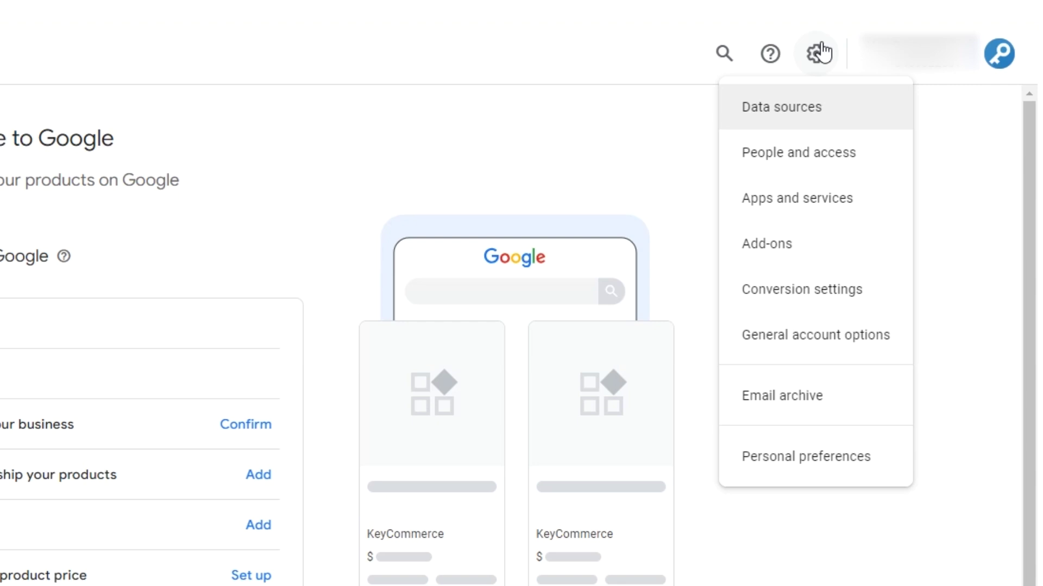
click(813, 107)
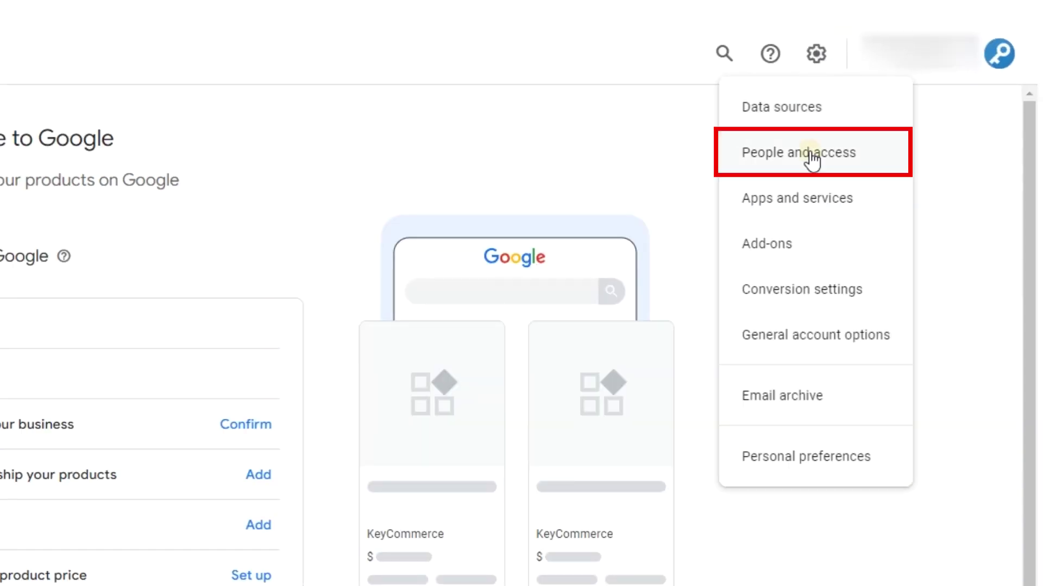
click(812, 155)
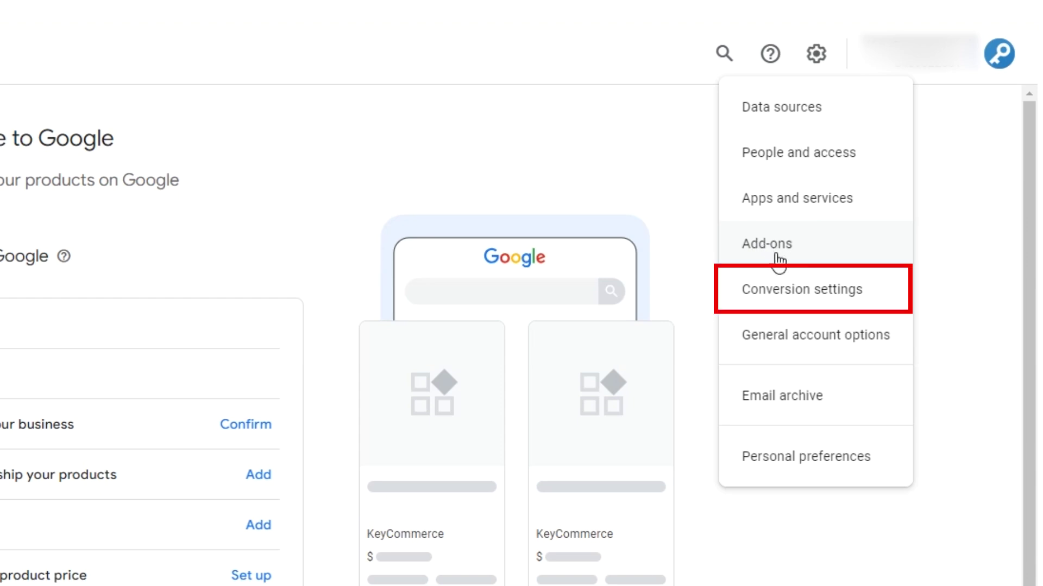
click(793, 296)
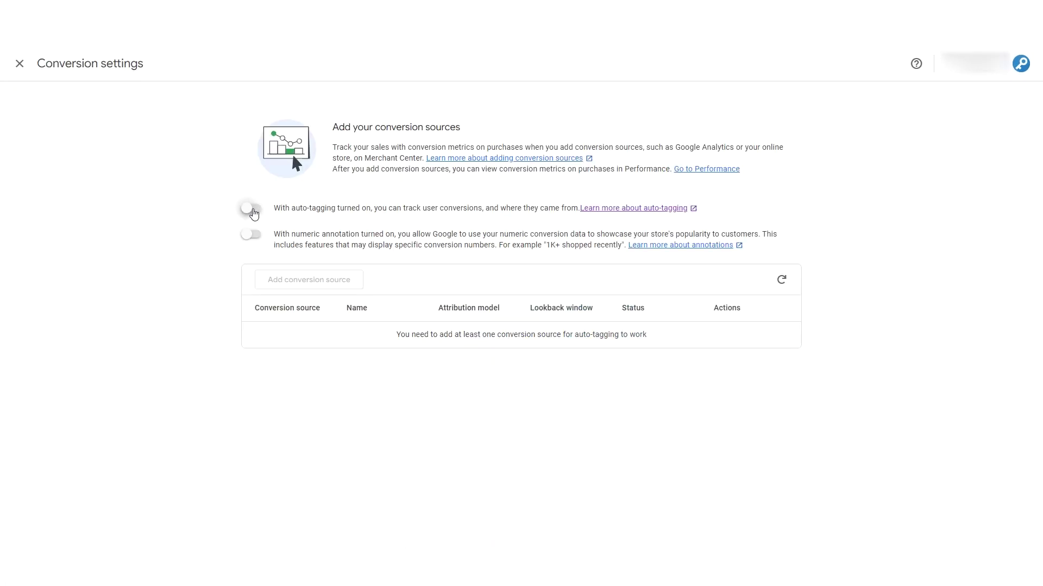
- Switch on conversion auto-tagging and numeric annotation, then go to General account options
click(254, 214)
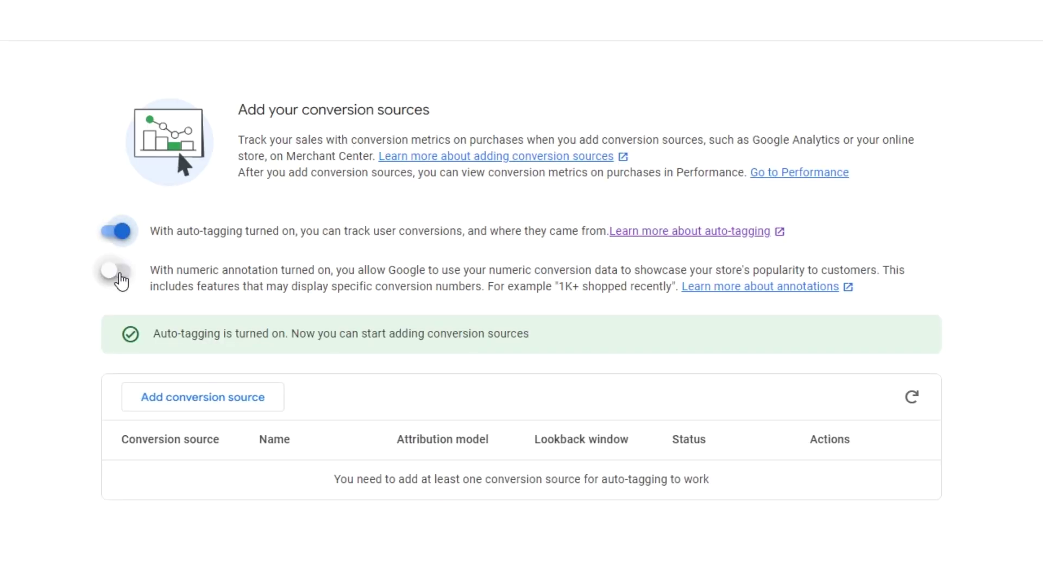
click(119, 278)
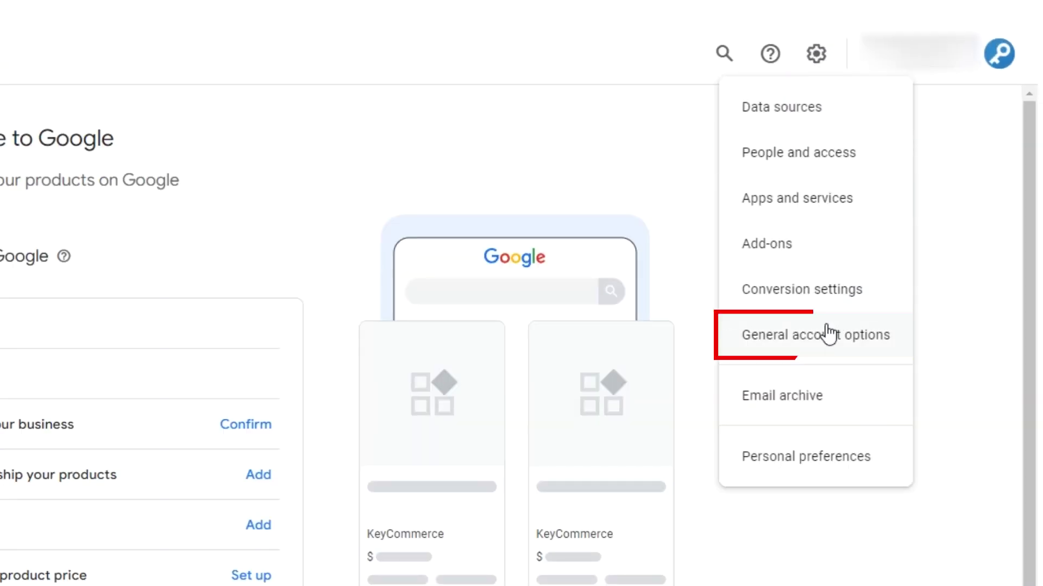
click(828, 334)
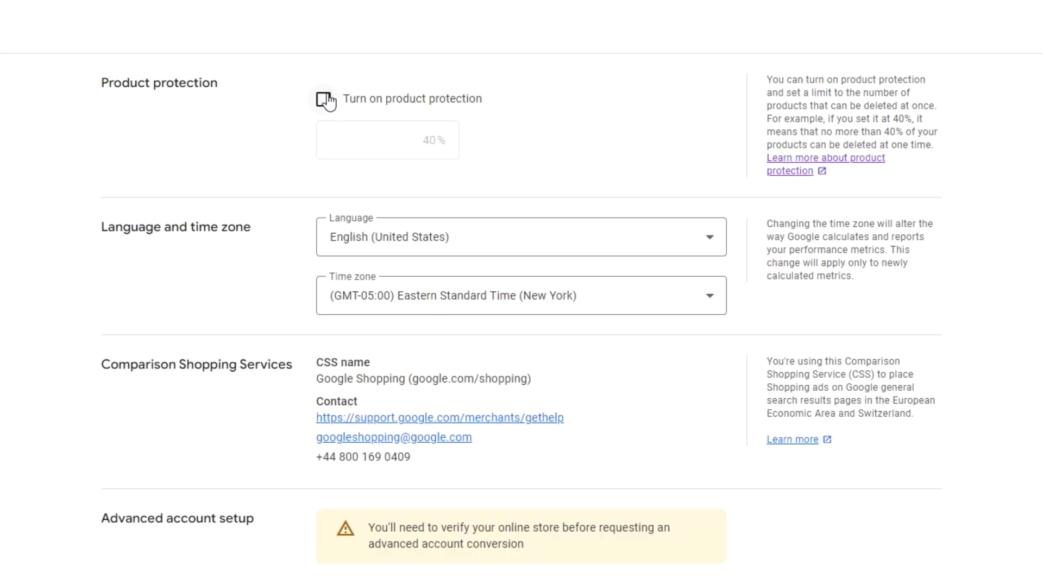
- Enable product protection with the 40% deletion limit and save it
click(325, 100)
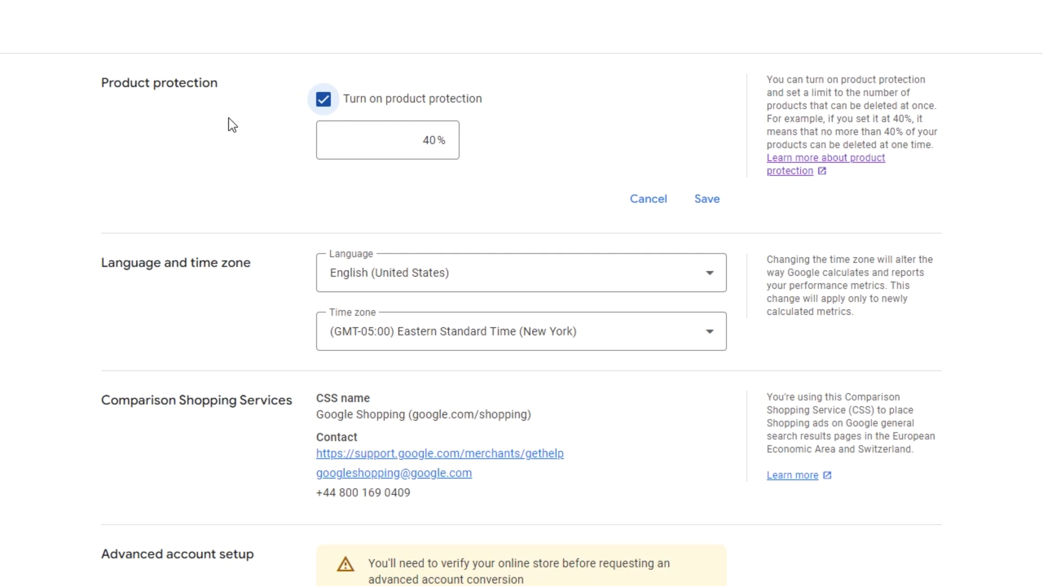
click(705, 201)
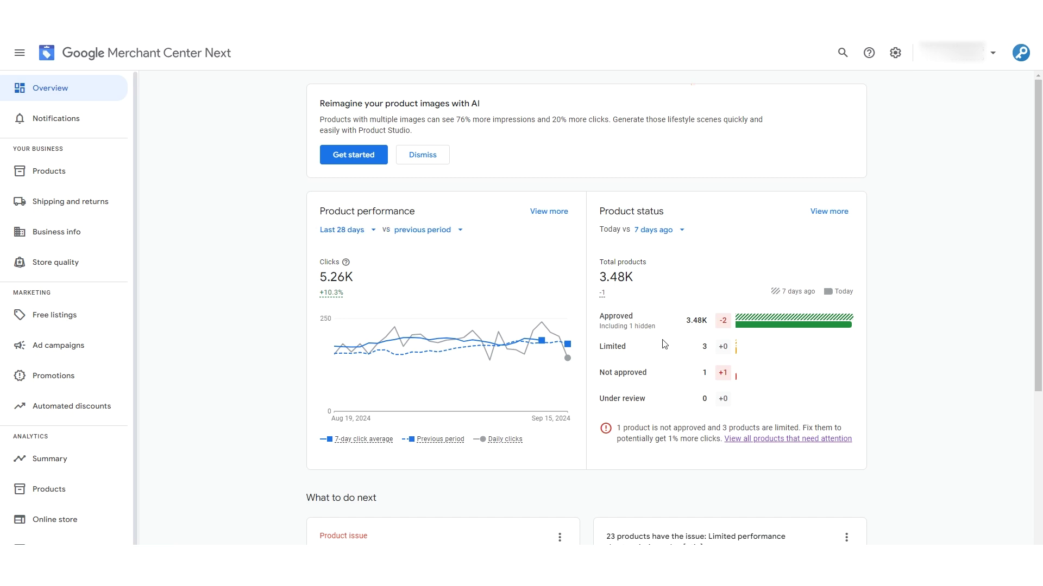
- Check notifications, browse the Needs attention products, then view the per-state Sales tax tab
click(72, 124)
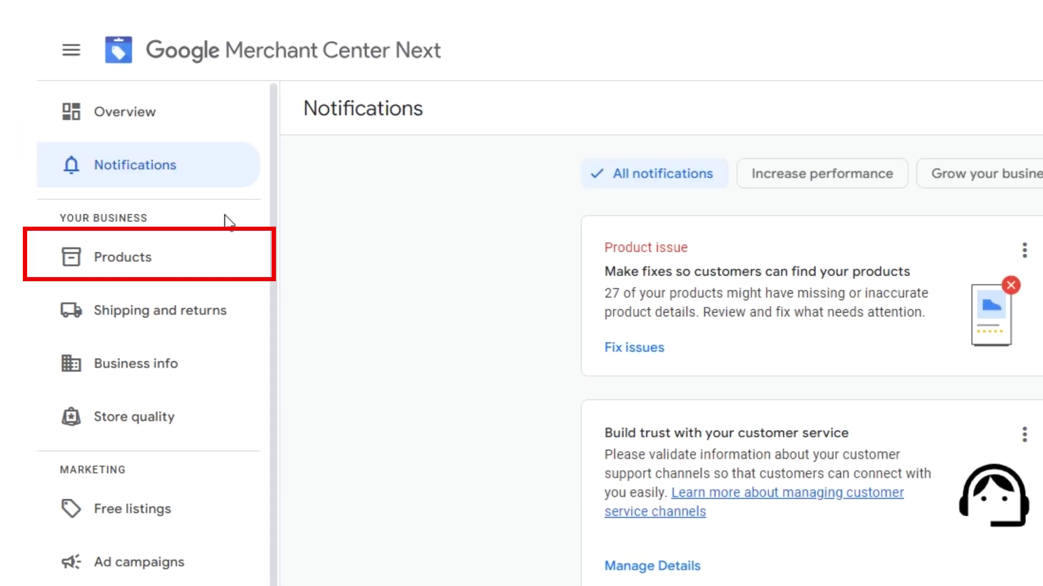
click(171, 249)
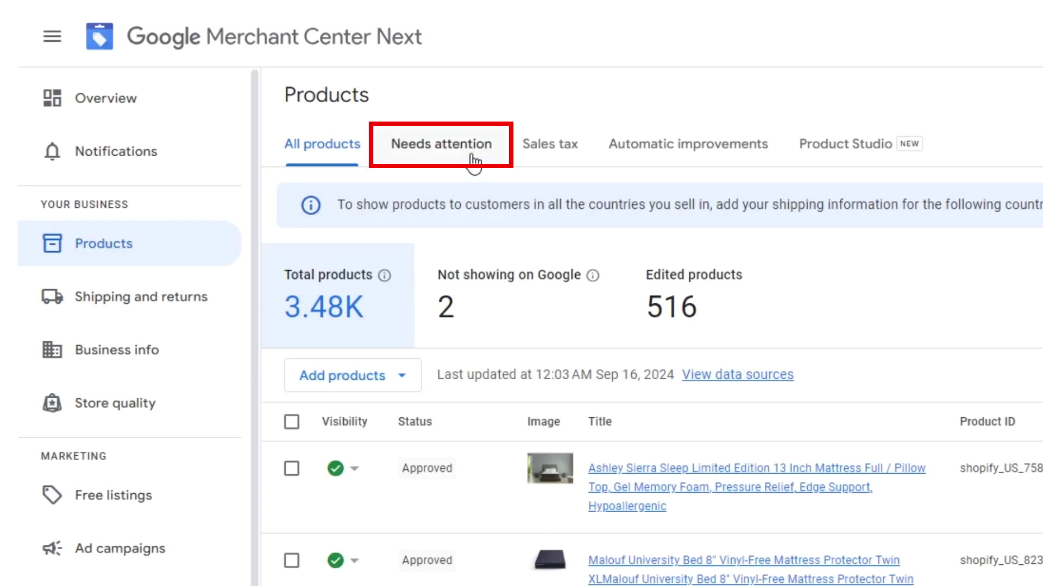
click(473, 157)
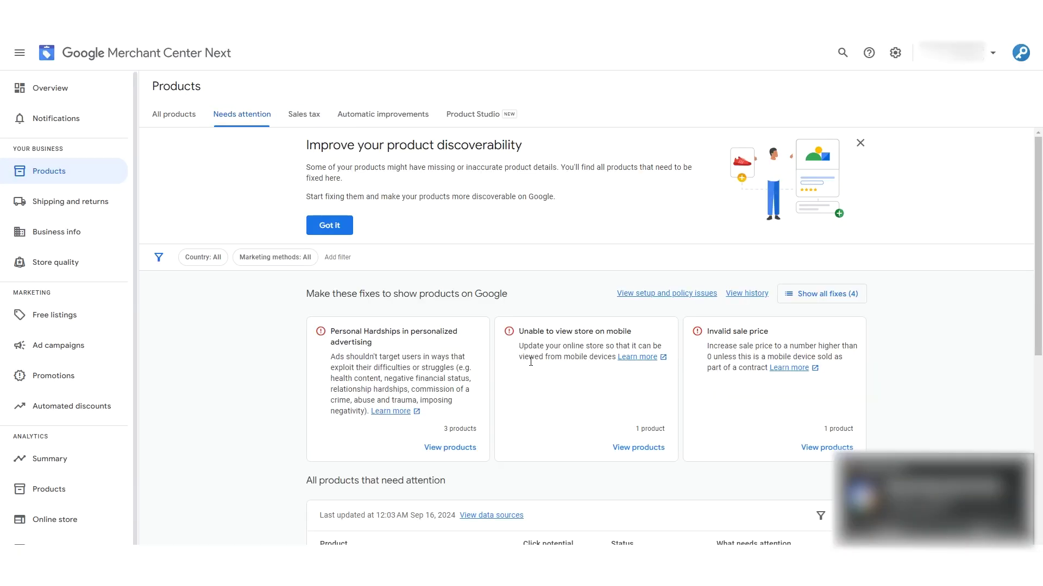
scroll(530, 361, down, 6)
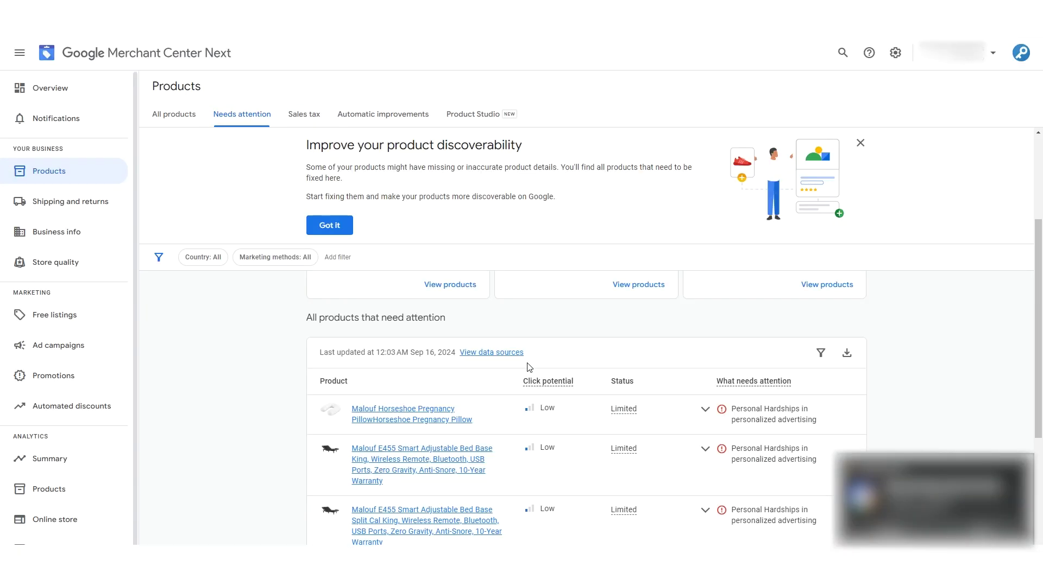
scroll(530, 368, up, 5)
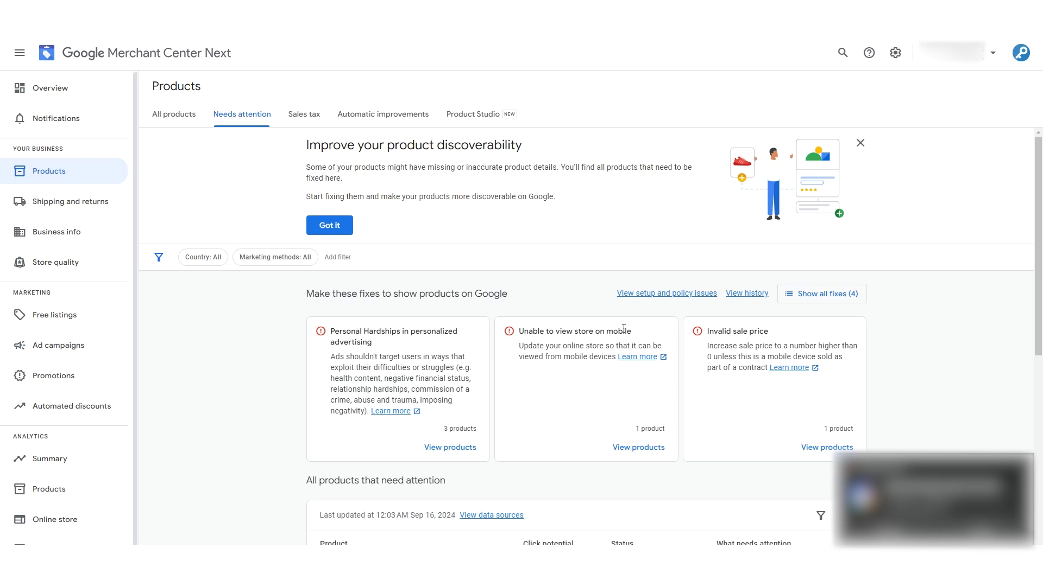
click(309, 116)
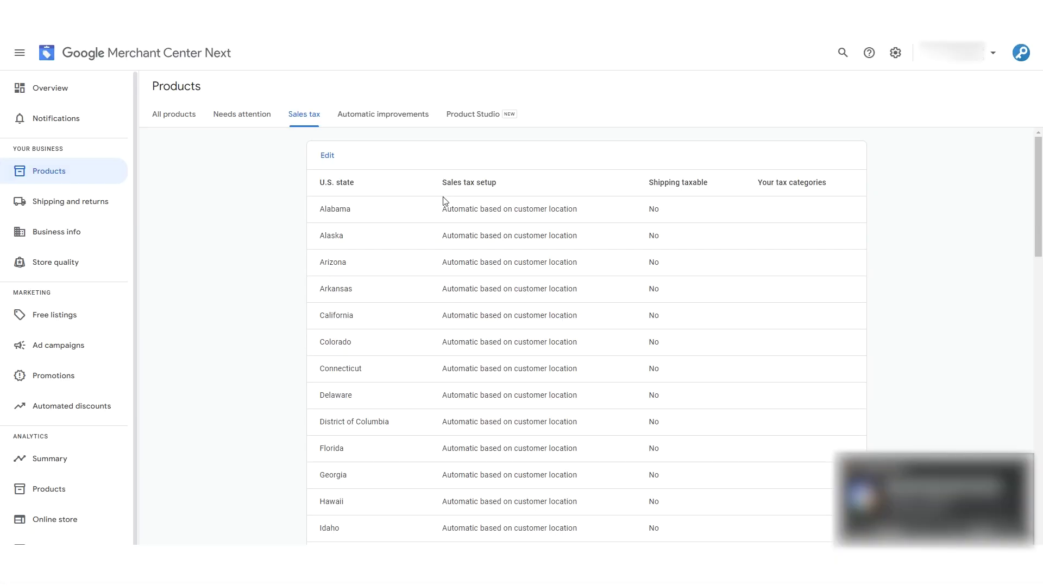
- Look over the Automatic improvements settings, then view Product Studio's AI image tools
click(379, 116)
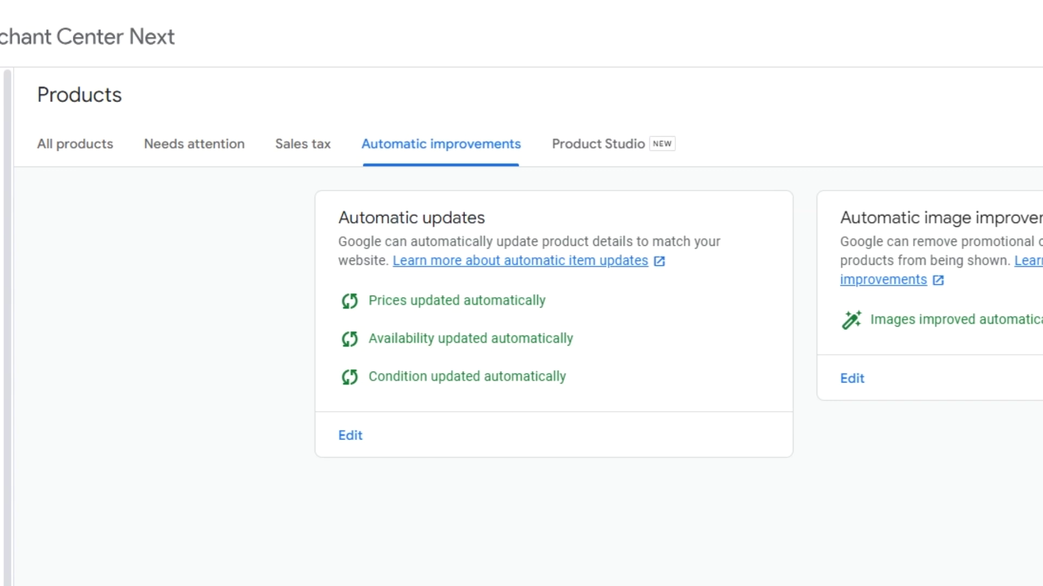
click(614, 148)
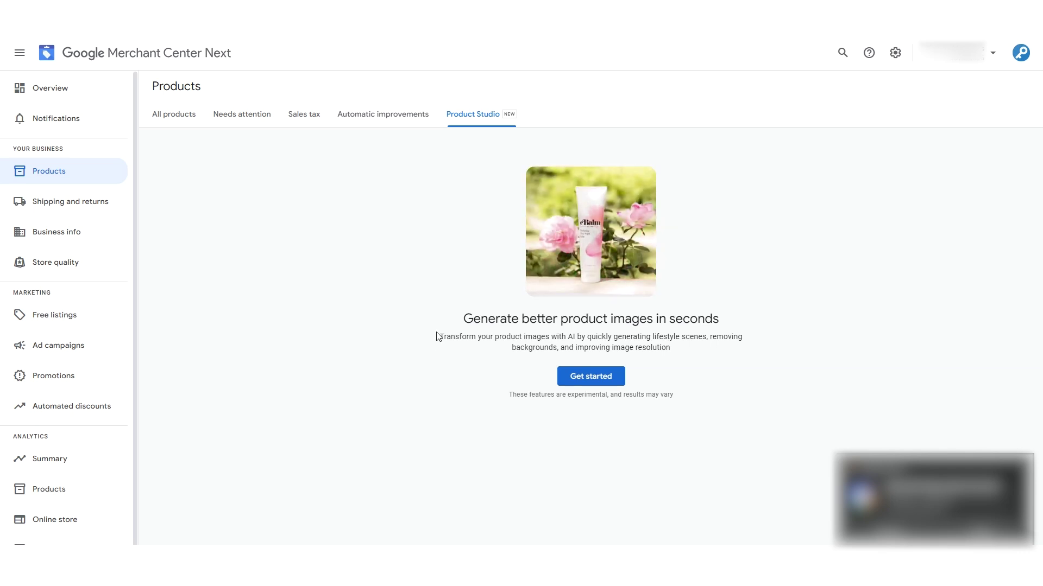
- Check shipping and returns policies, business details, linked stores and selling countries, then view Store quality
click(63, 208)
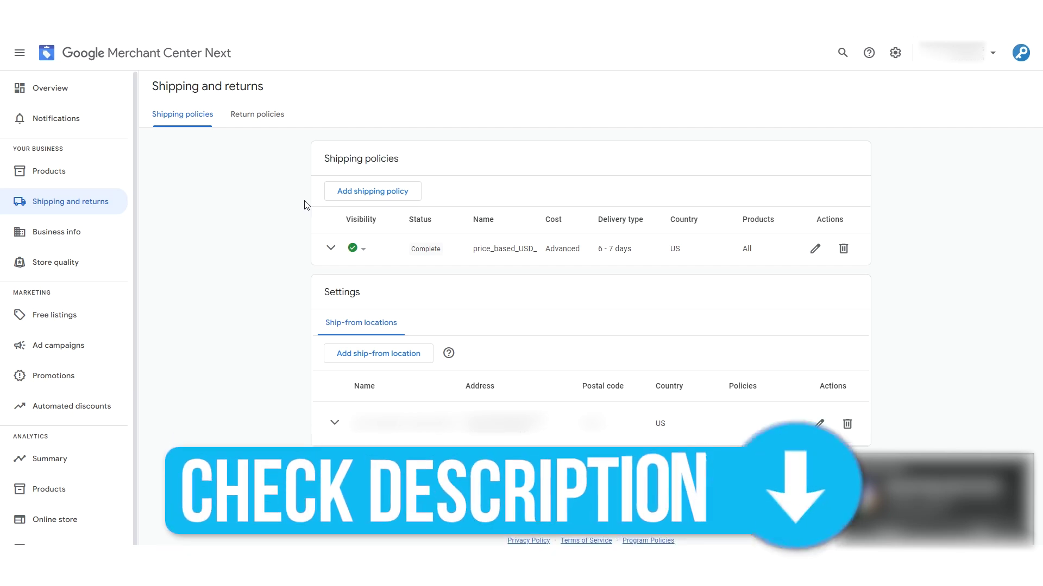
click(54, 235)
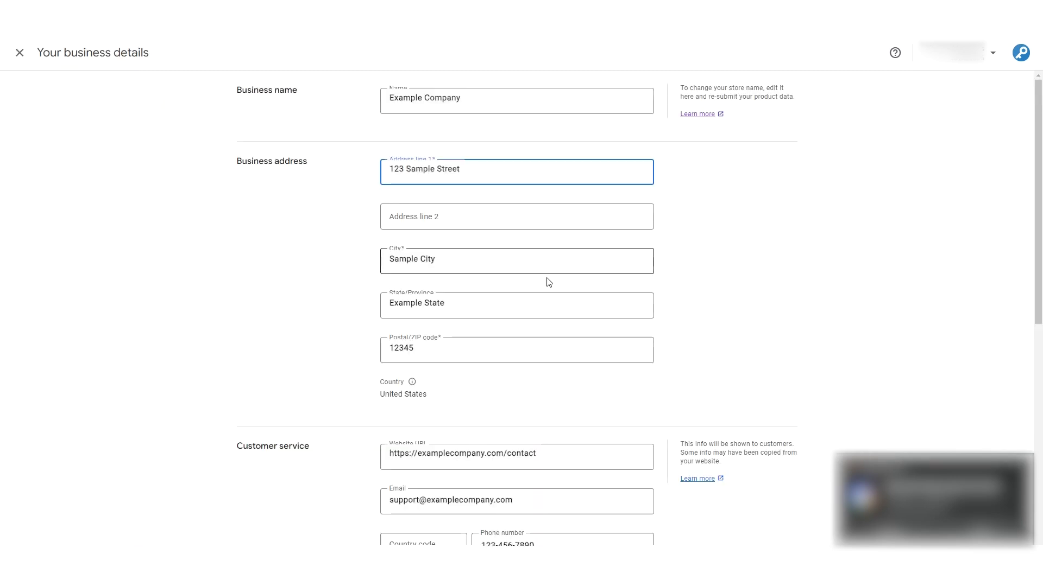
scroll(547, 279, down, 4)
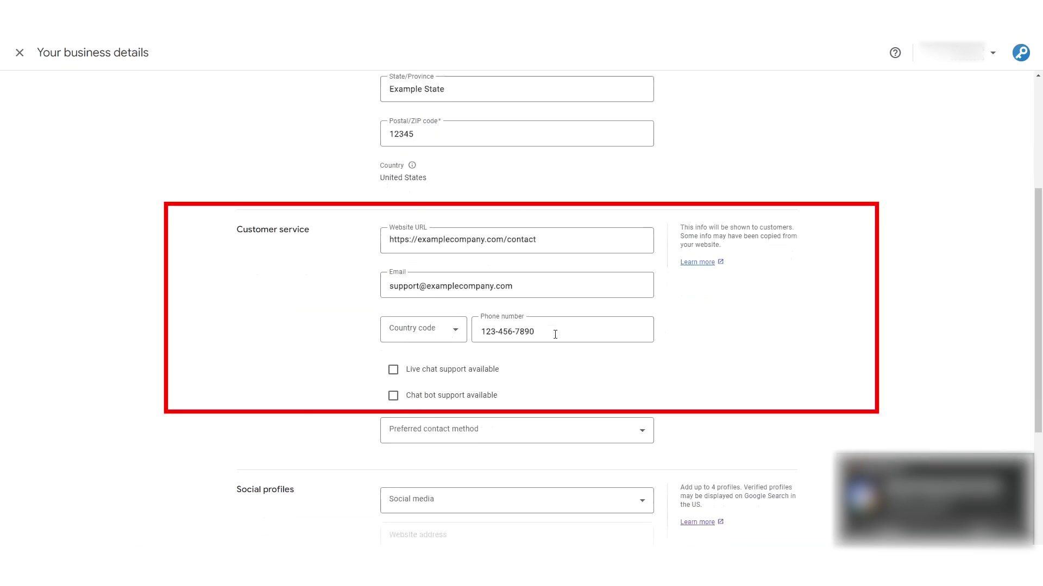
scroll(550, 314, down, 4)
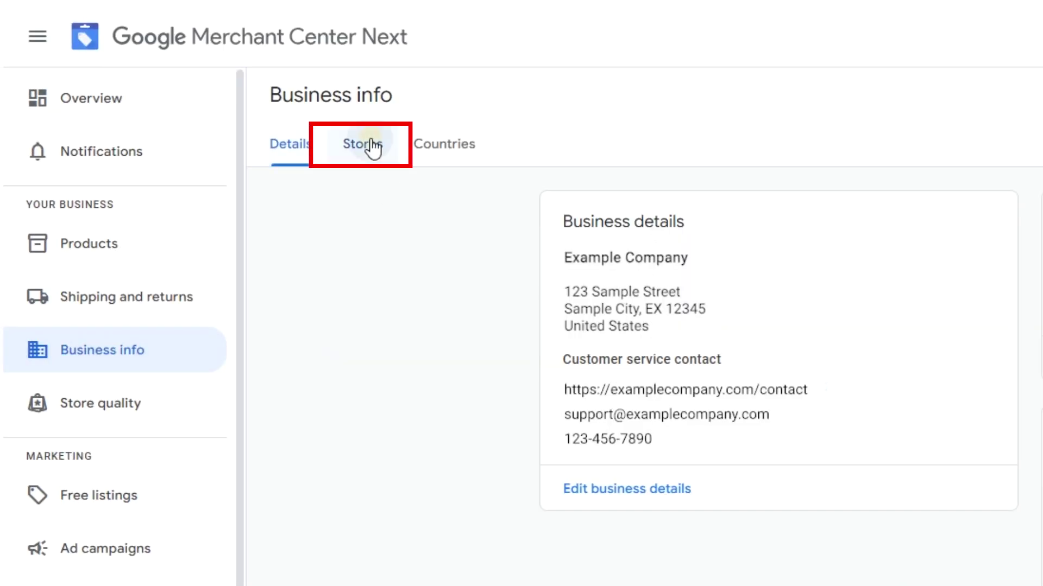
click(372, 146)
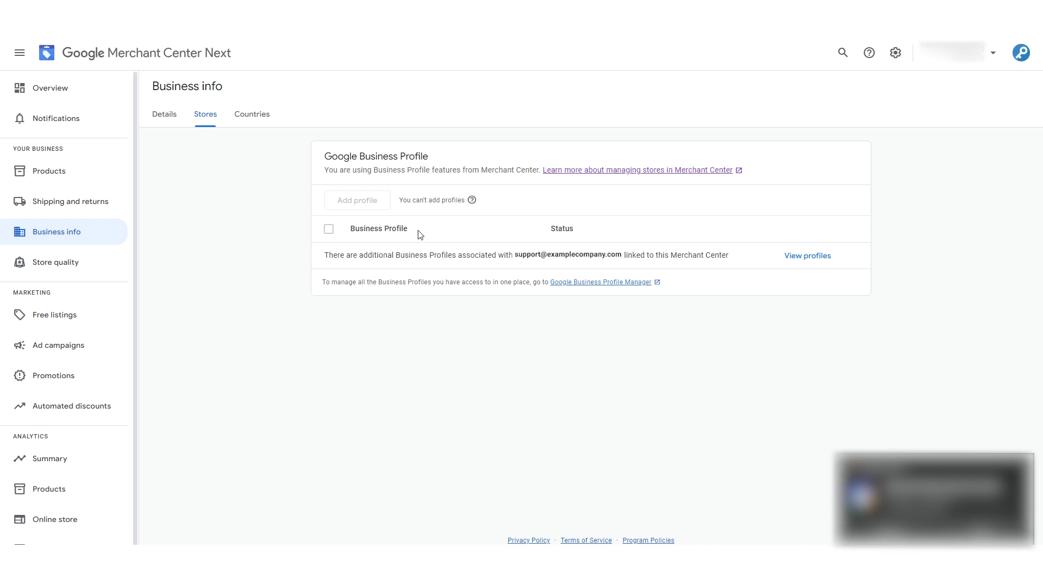
click(264, 118)
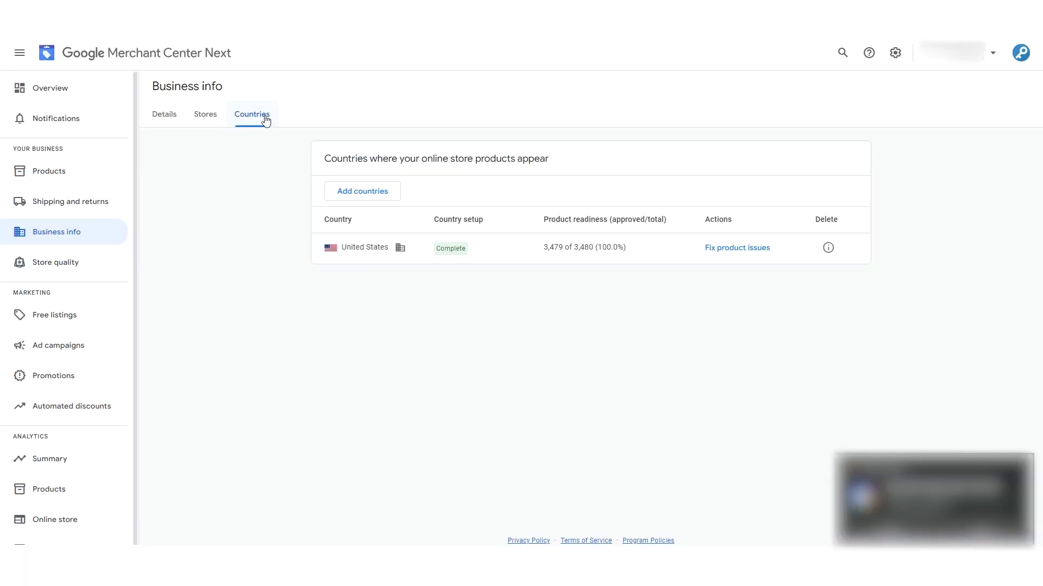
click(36, 263)
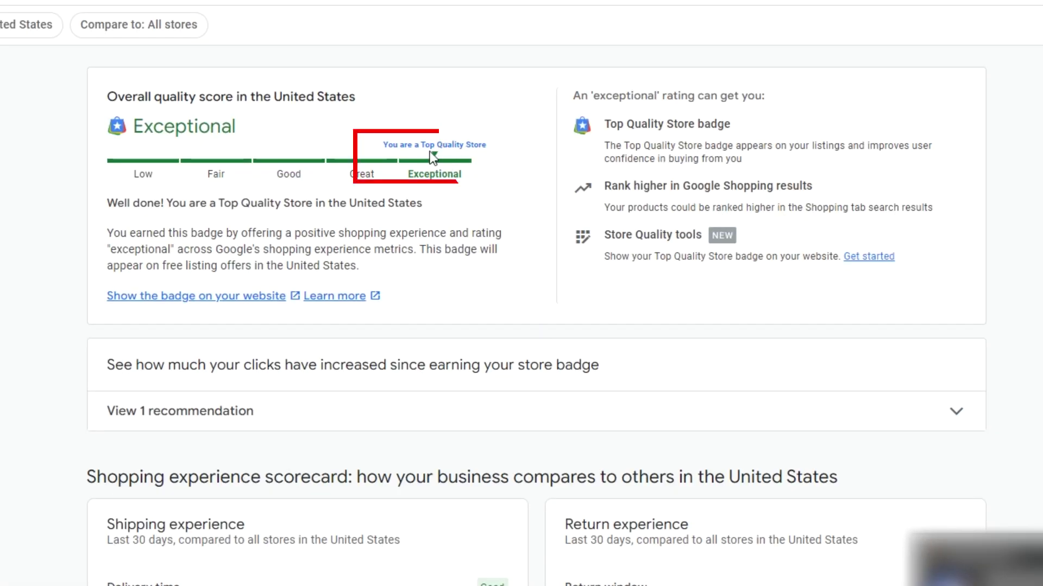
scroll(511, 190, down, 4)
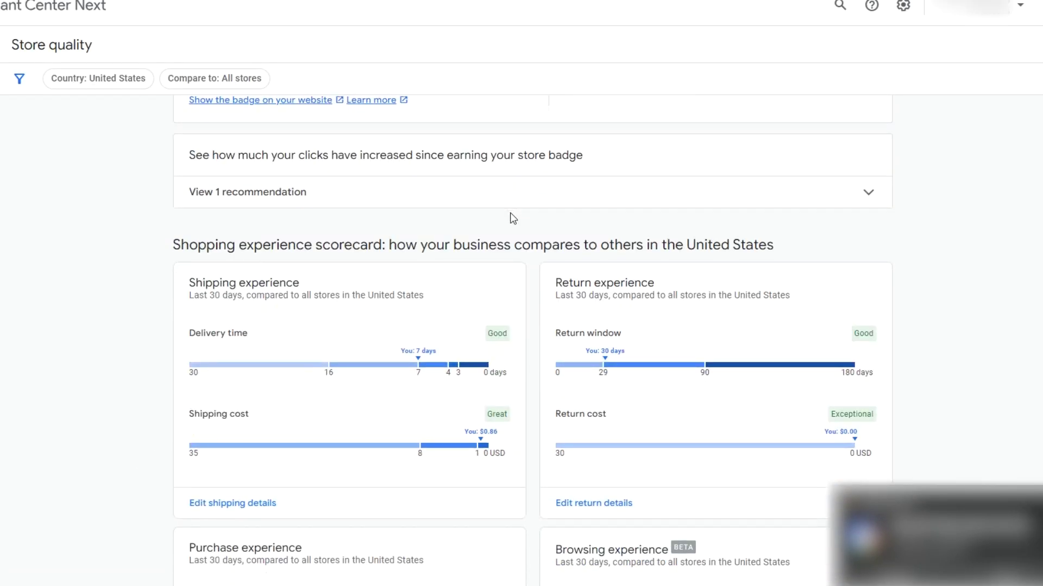
scroll(514, 218, down, 3)
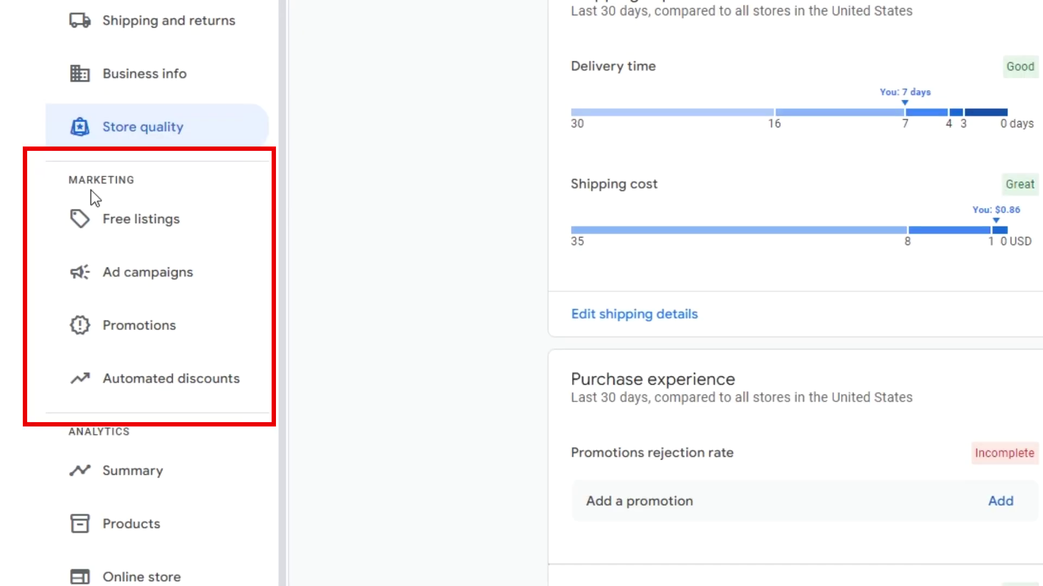
- Check the Free listings, Promotions and Automated discounts pages, then go to the Analytics Summary
click(139, 223)
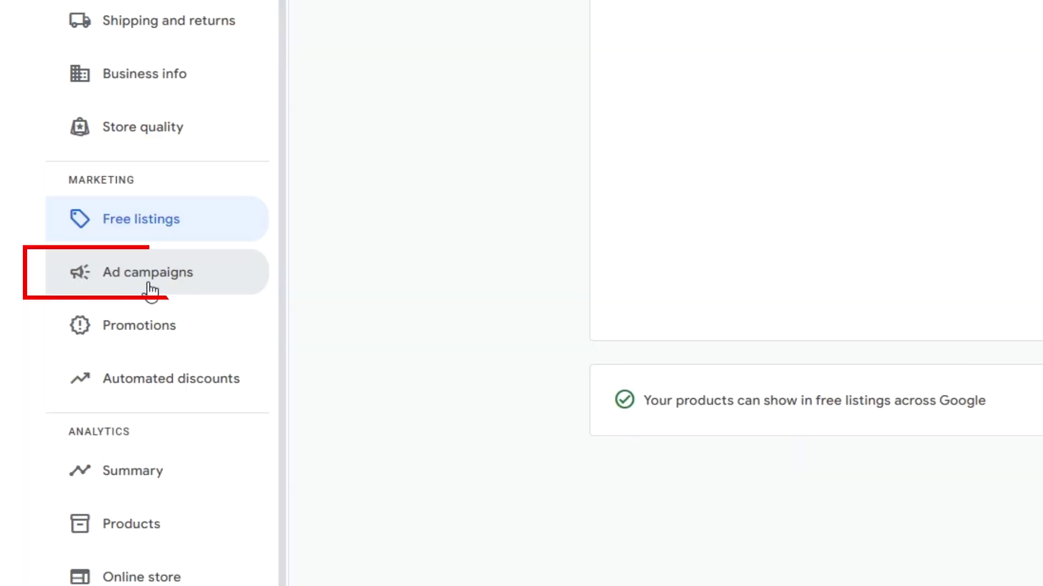
click(144, 328)
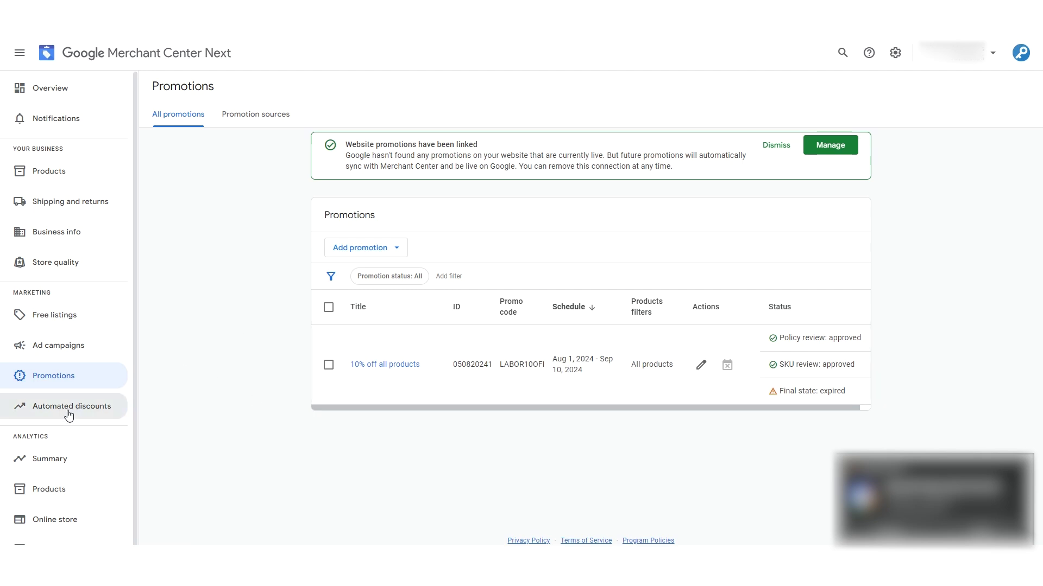
click(71, 412)
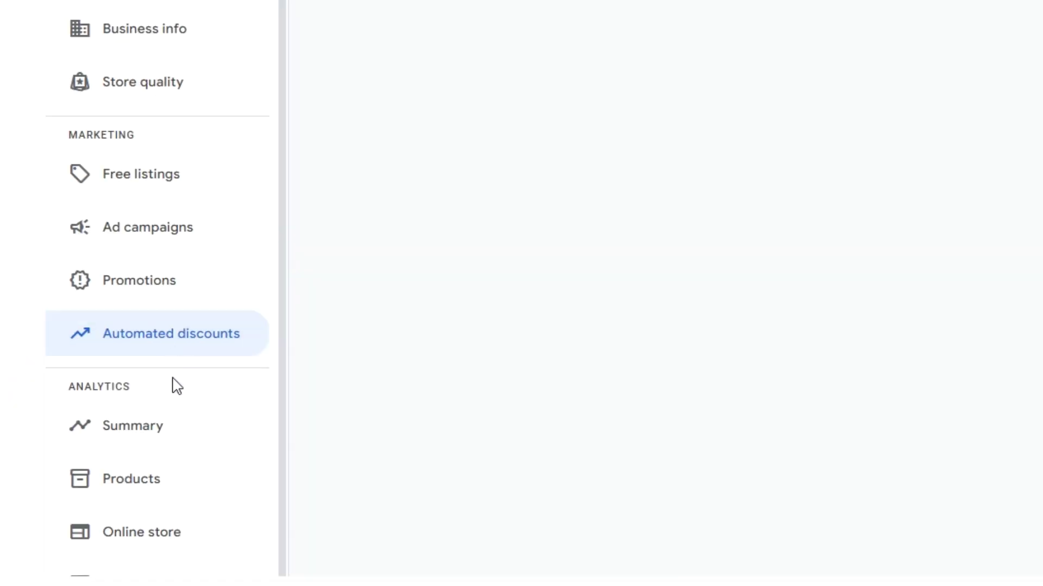
click(159, 428)
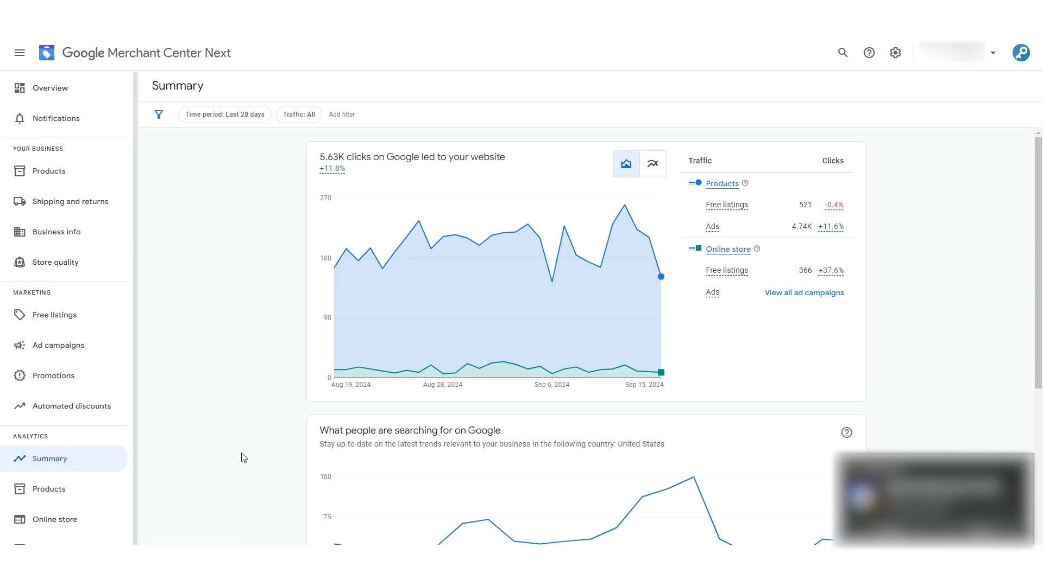
- Scan the clicks summary, then review Products traffic: 5.26K clicks, 793.37K impressions, top products and brands
mouse_move(519, 331)
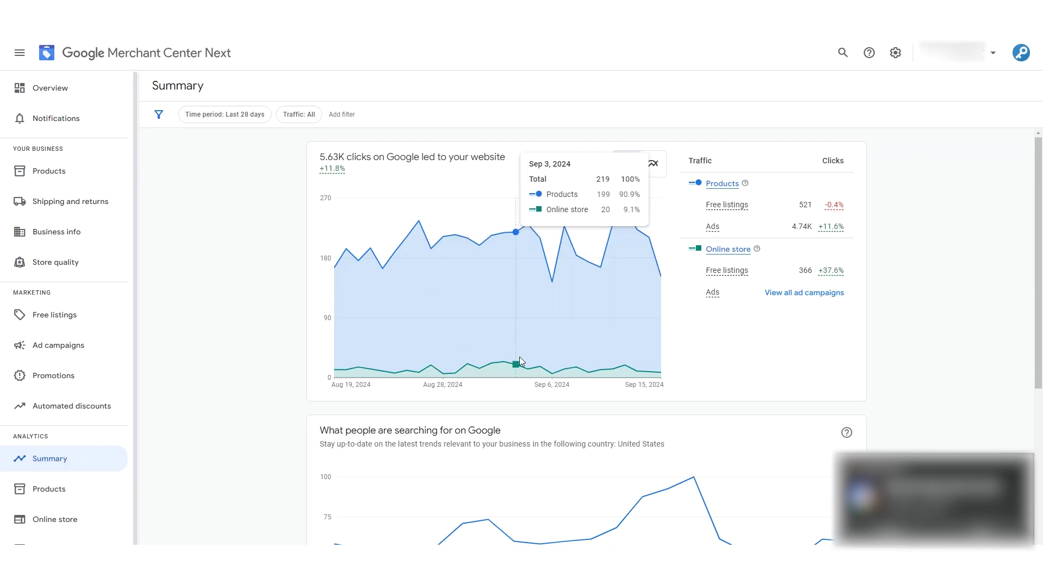
scroll(520, 358, down, 5)
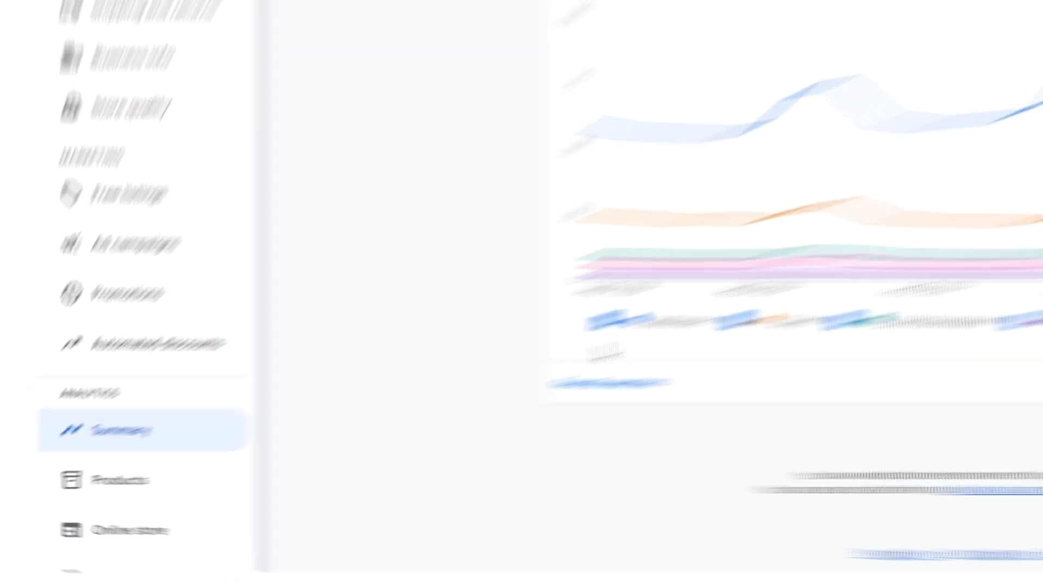
click(145, 489)
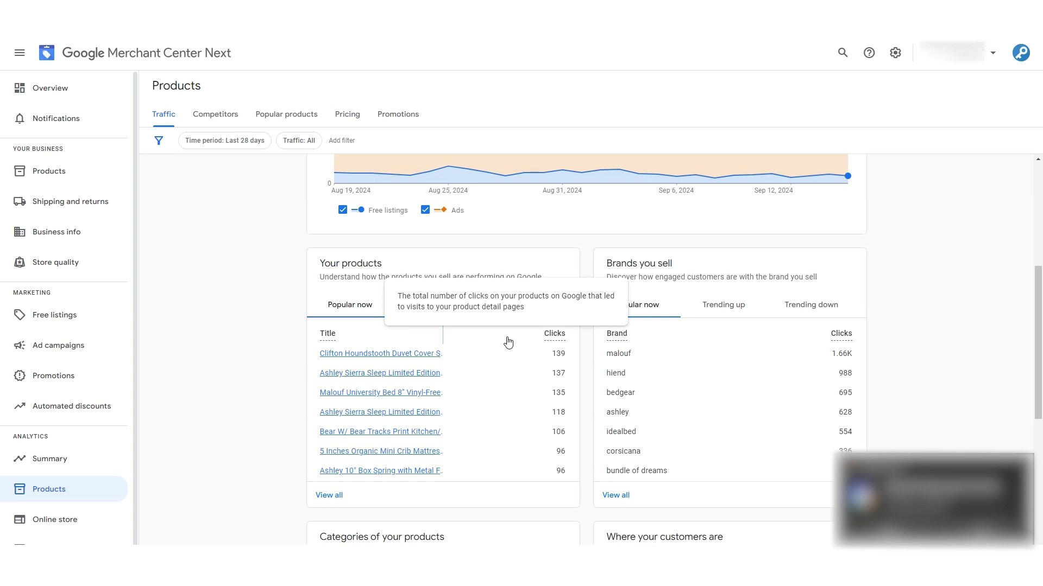
scroll(507, 342, up, 5)
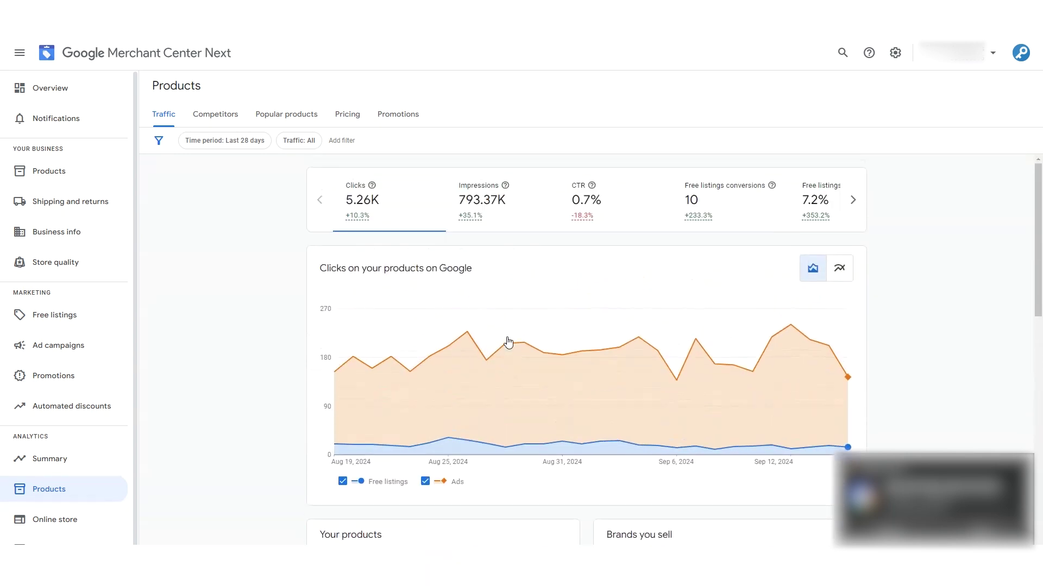
scroll(508, 342, down, 7)
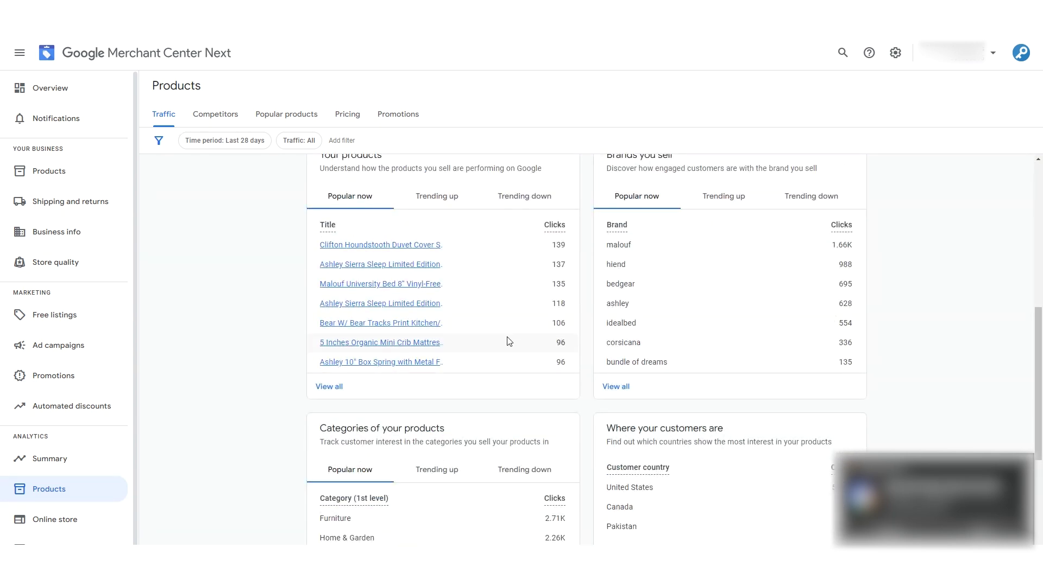
scroll(527, 359, up, 1)
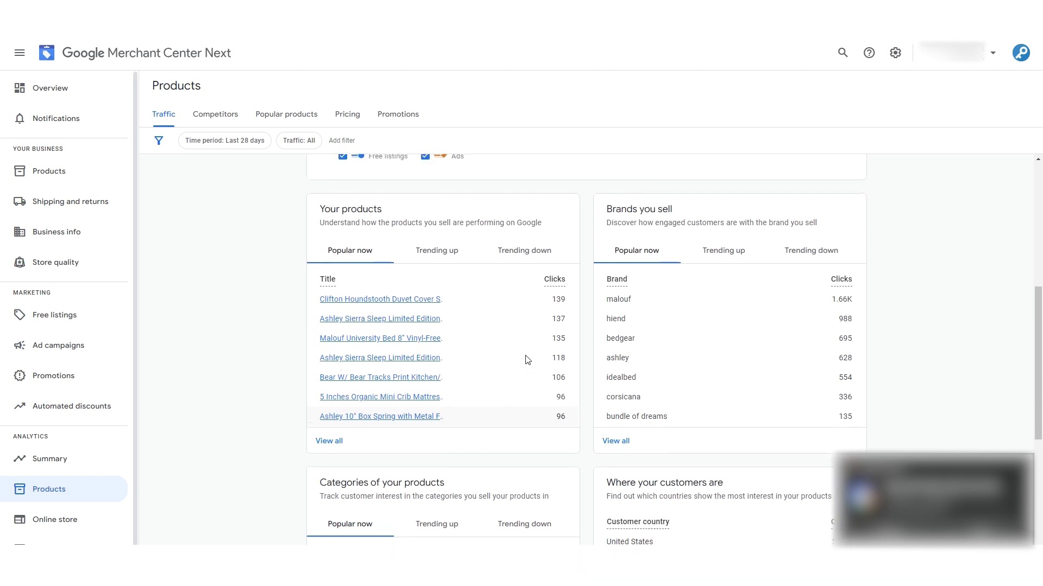